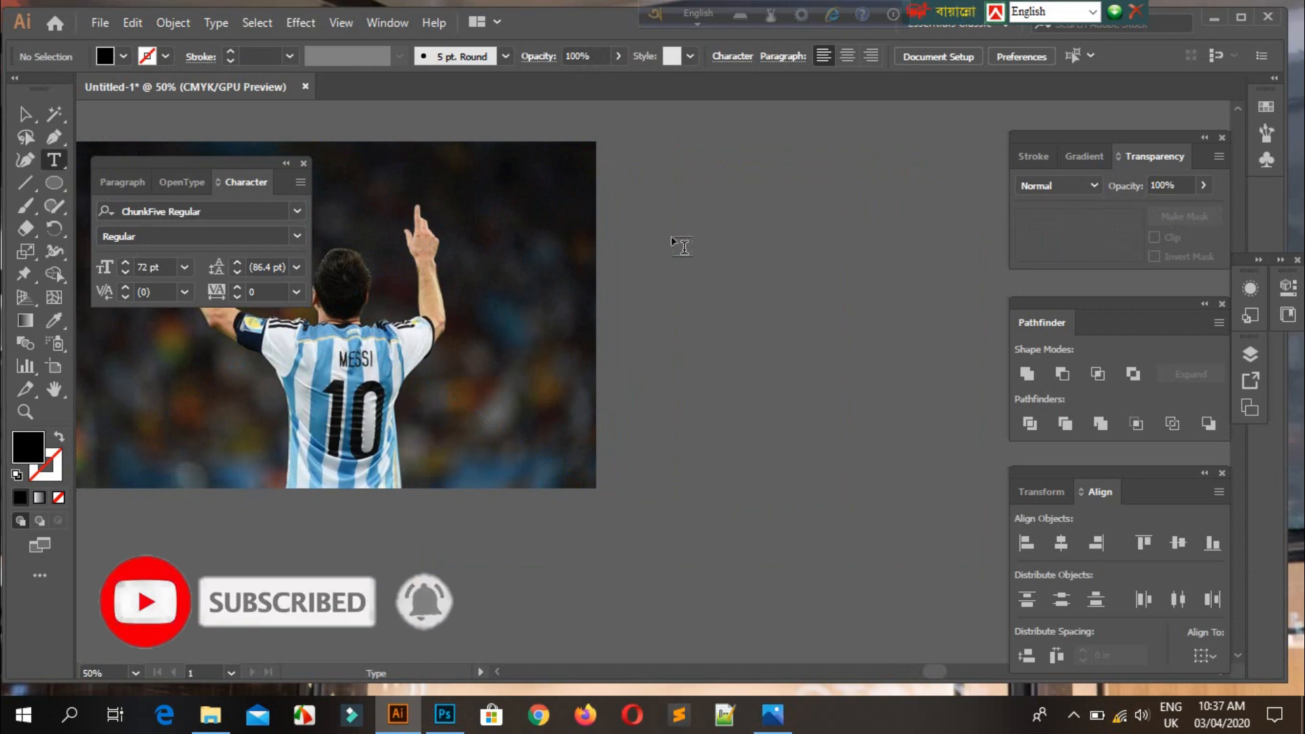
# Add a two-line text reading LIONEL / MESSI in ChunkFive Regular at 72 pt on the empty canvas beside the photo.
pyautogui.click(671, 235)
pyautogui.press('BackSpace')
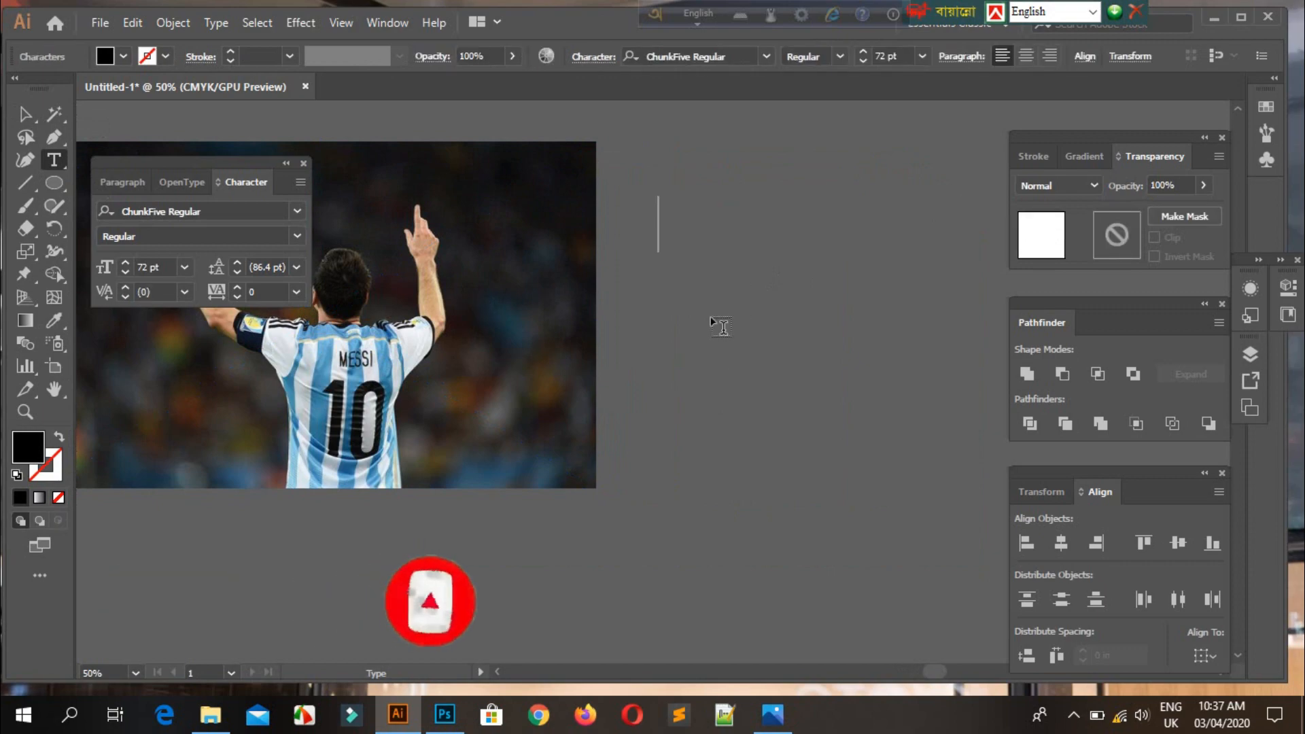
pyautogui.write('L')
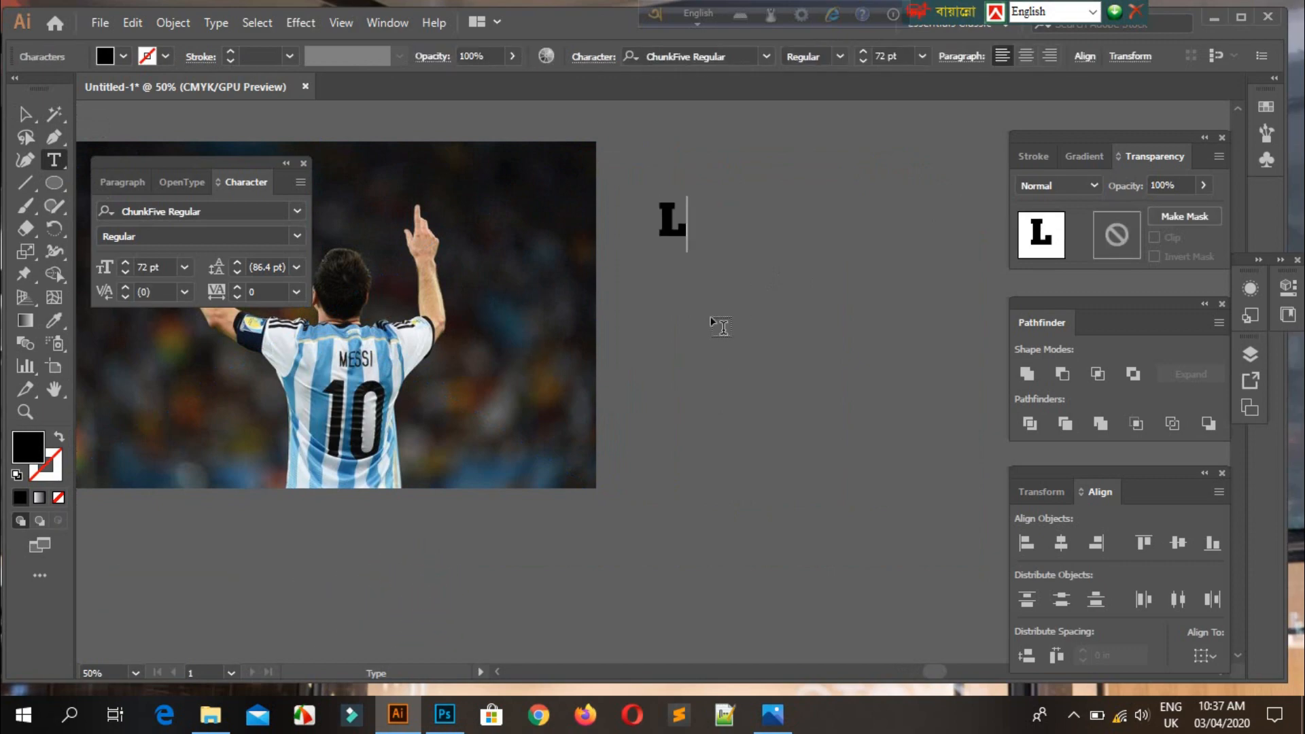
pyautogui.write('IONEL')
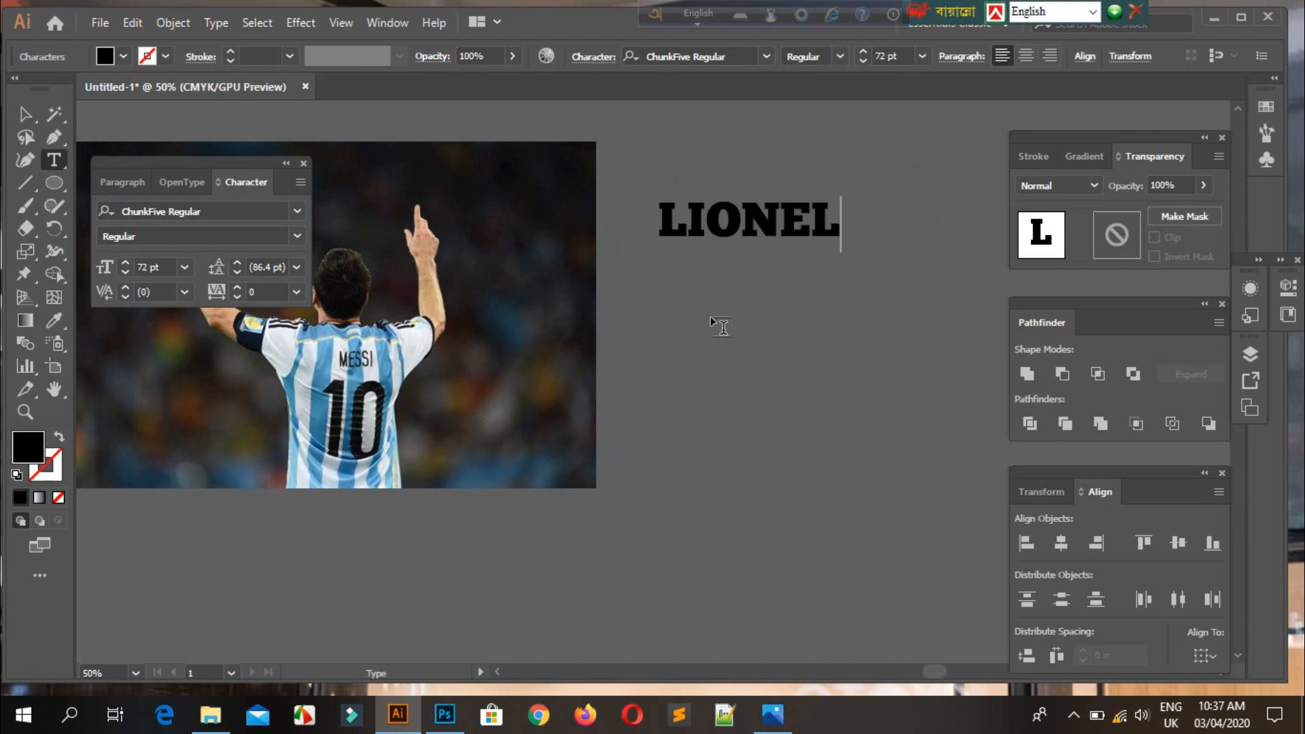
pyautogui.press('Return')
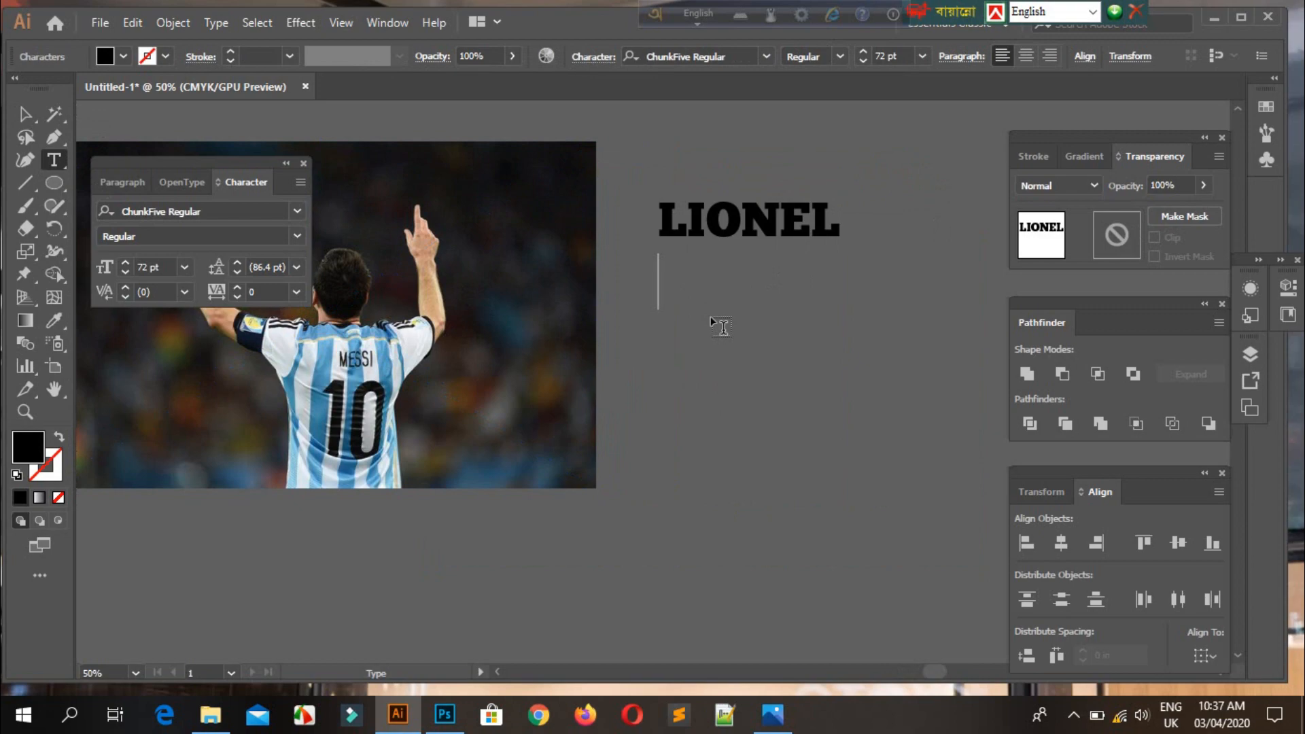
pyautogui.write('ME')
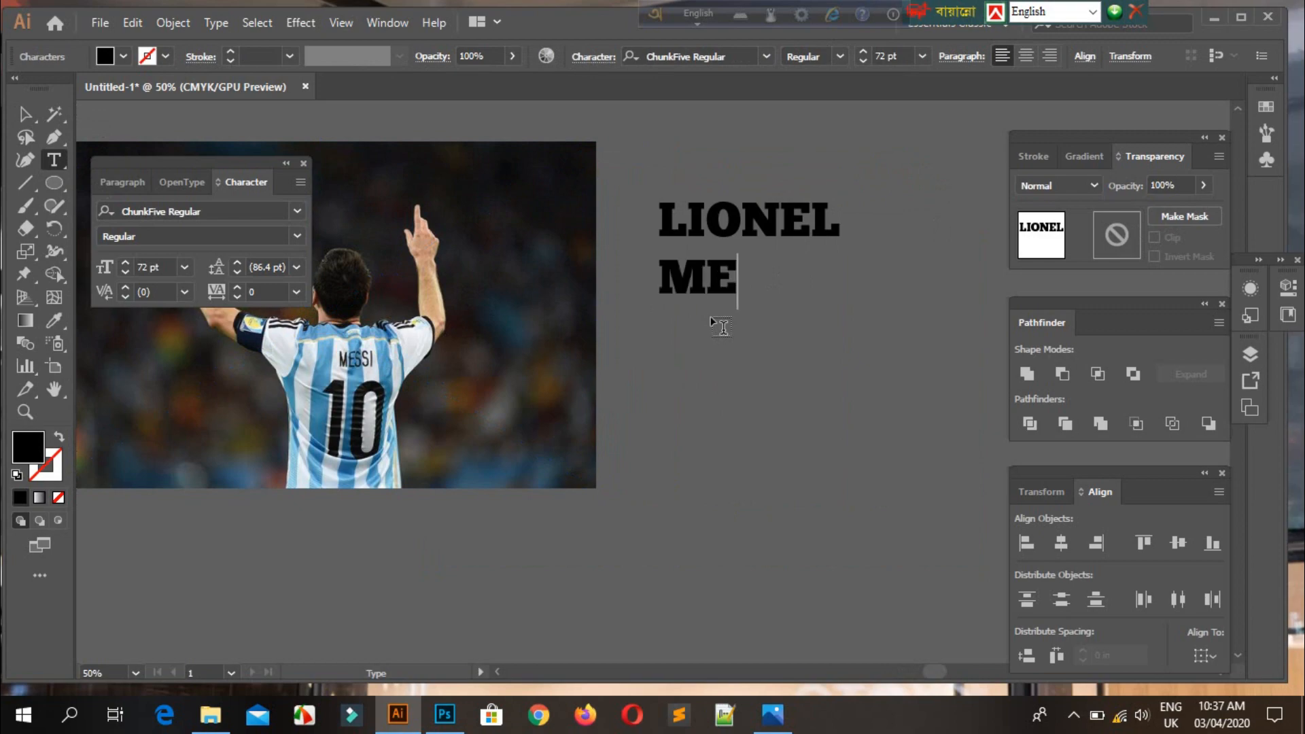
pyautogui.write('SSI')
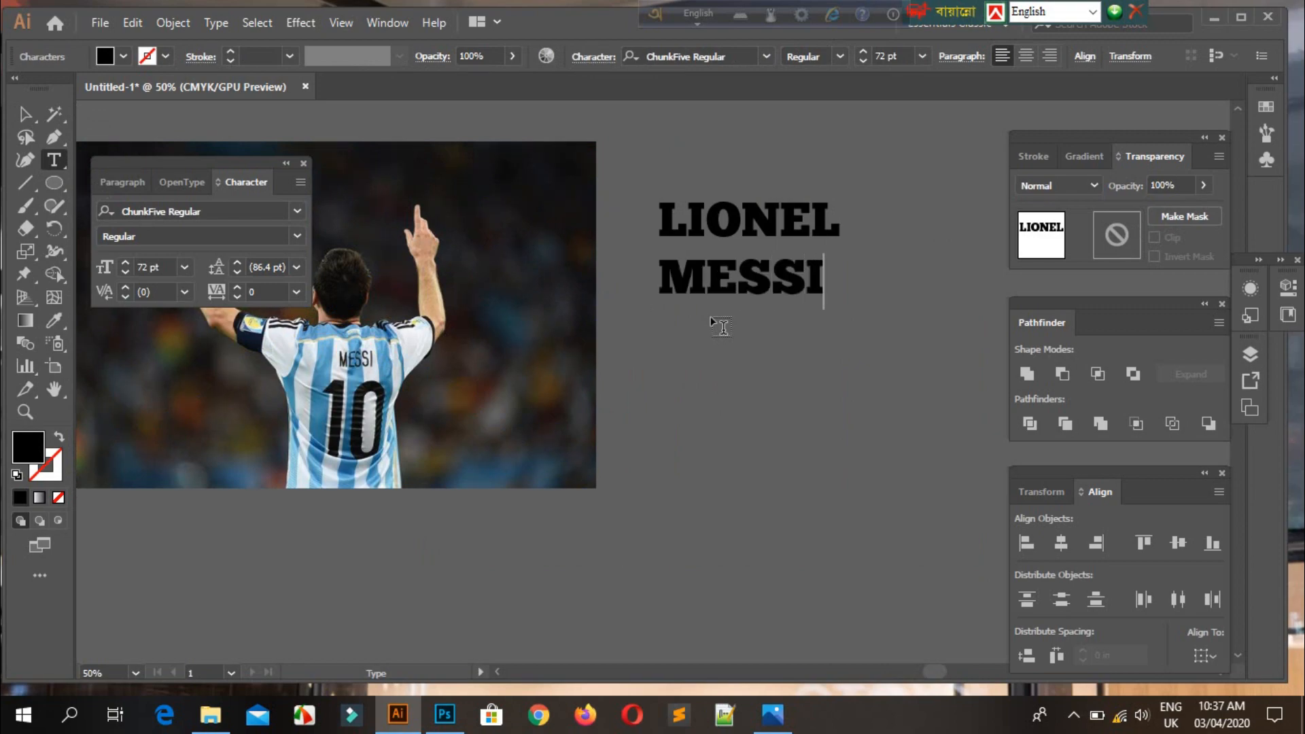
# Scale the LIONEL MESSI text up to about 99.5 pt and fill it with white.
pyautogui.click(25, 115)
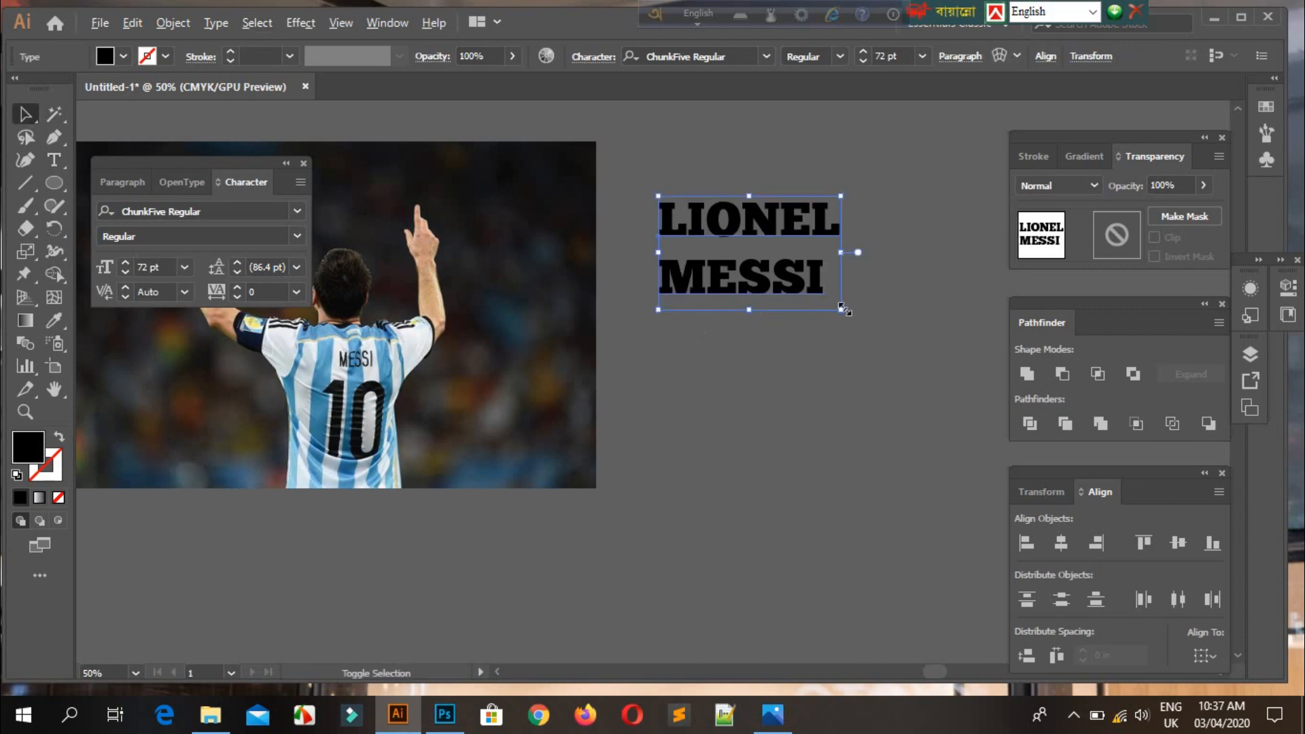
pyautogui.moveTo(844, 310); pyautogui.dragTo(877, 338)
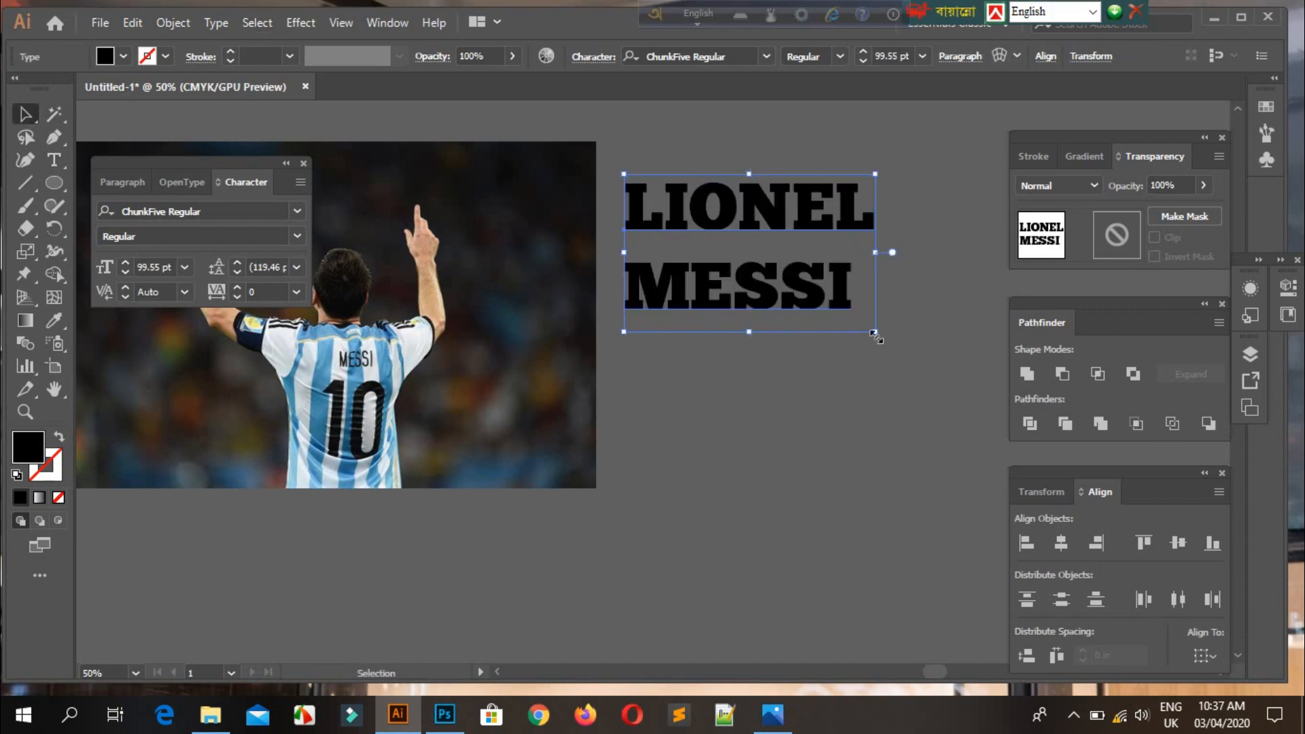
pyautogui.click(123, 58)
pyautogui.click(40, 89)
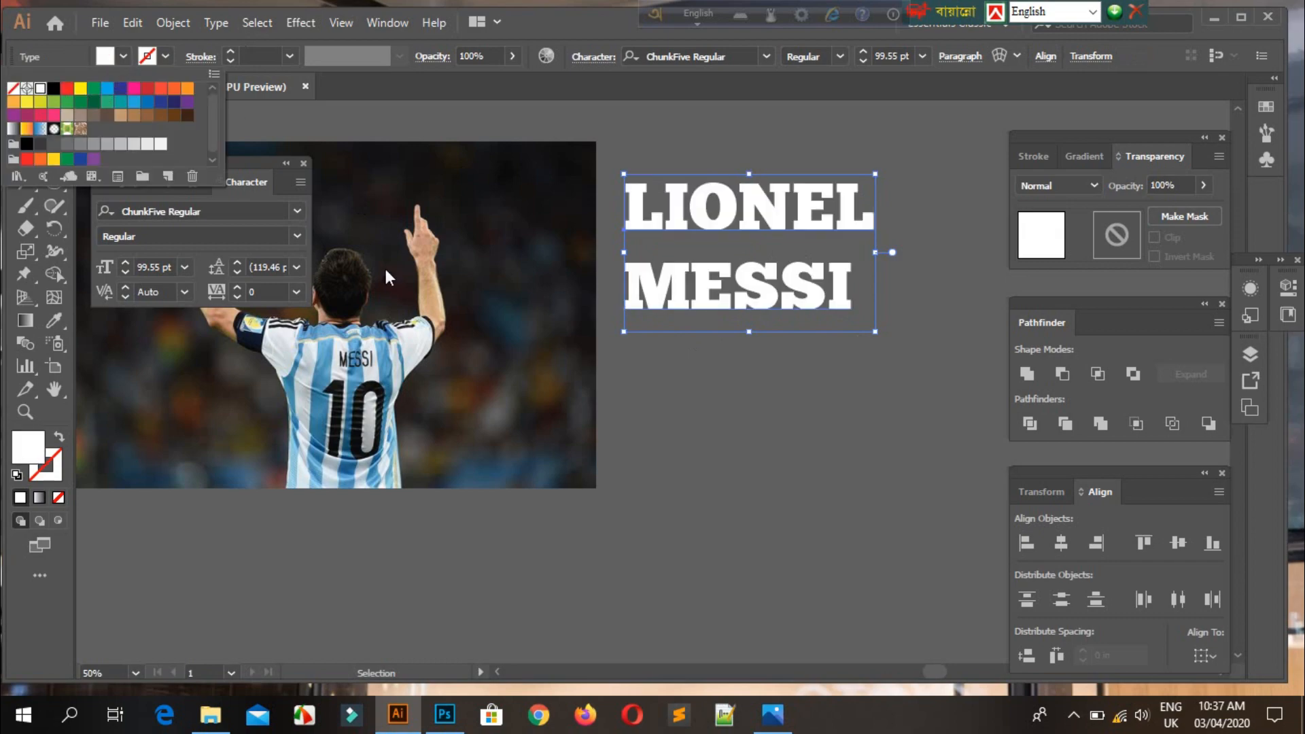
pyautogui.click(753, 438)
pyautogui.click(754, 438)
# Move the white text so that it overlaps the edge of the player photo.
pyautogui.moveTo(513, 399); pyautogui.dragTo(687, 428)
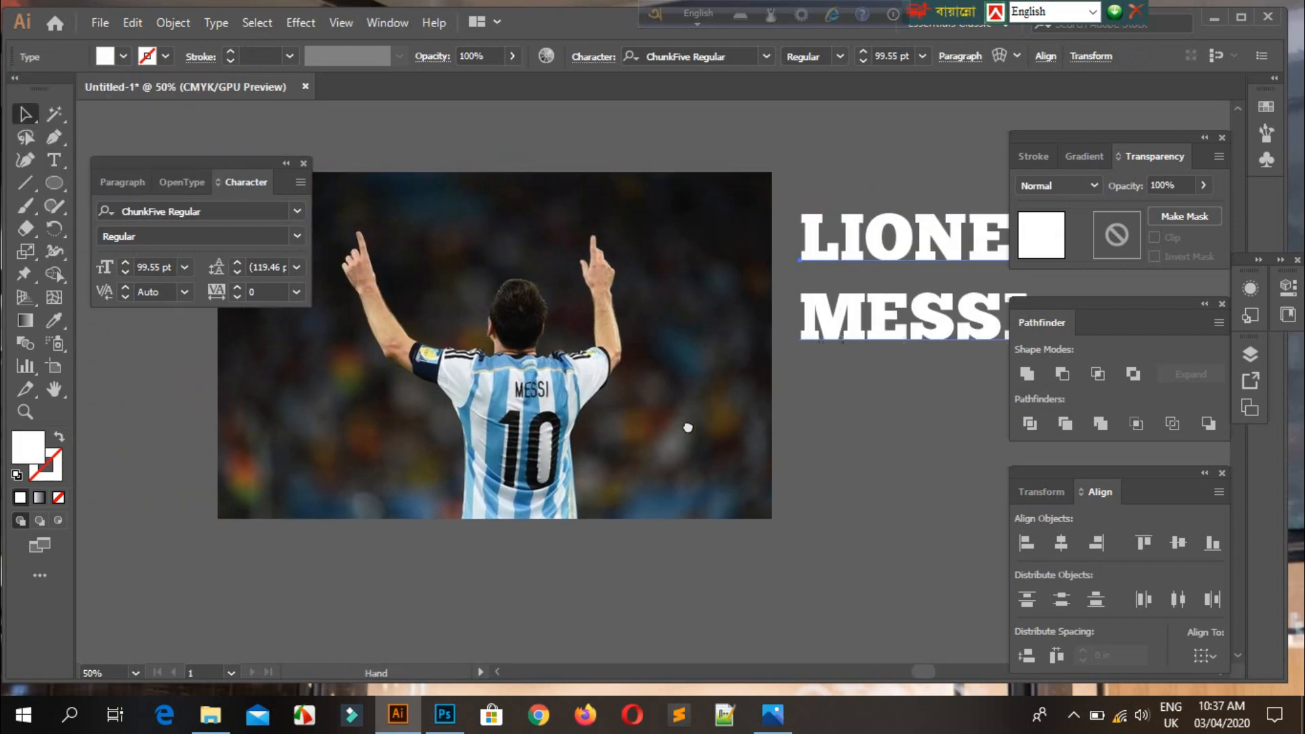
pyautogui.moveTo(817, 299); pyautogui.dragTo(669, 374)
pyautogui.click(835, 198)
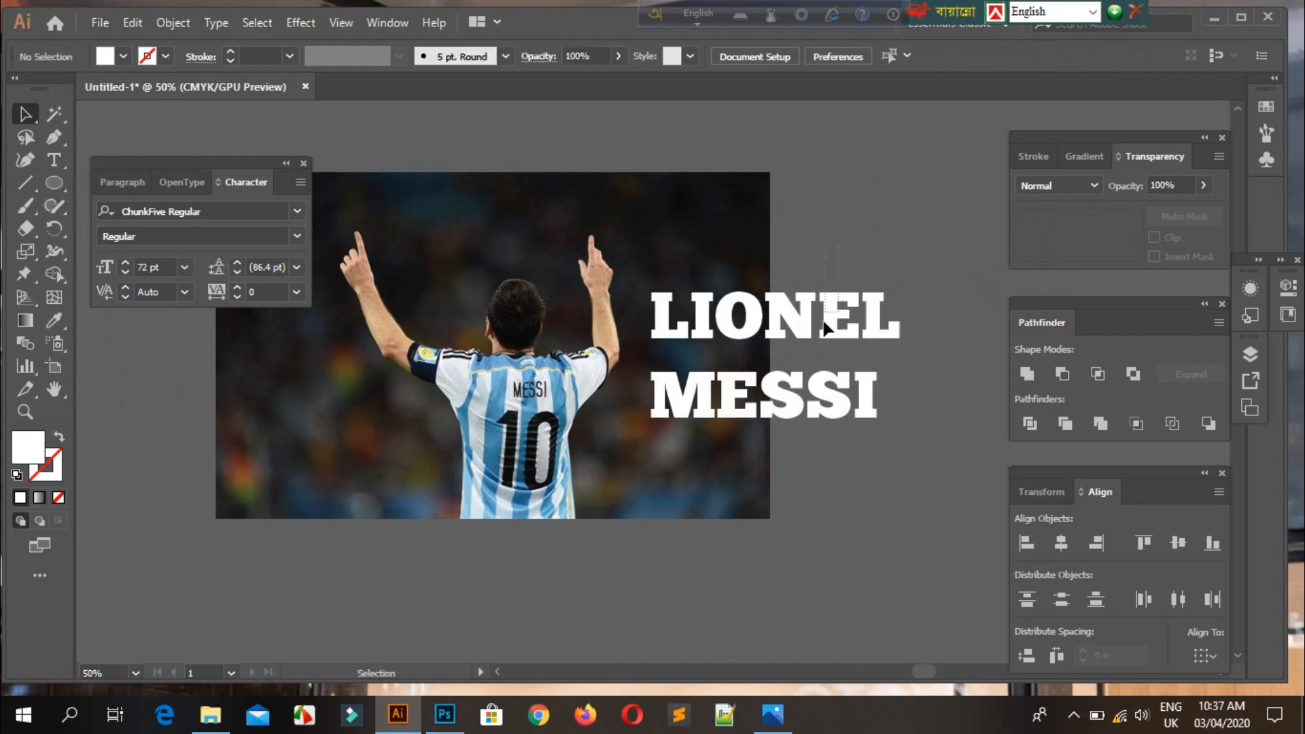
# Bring the player photo to the front of the stacking order, above the text.
pyautogui.rightClick(806, 303)
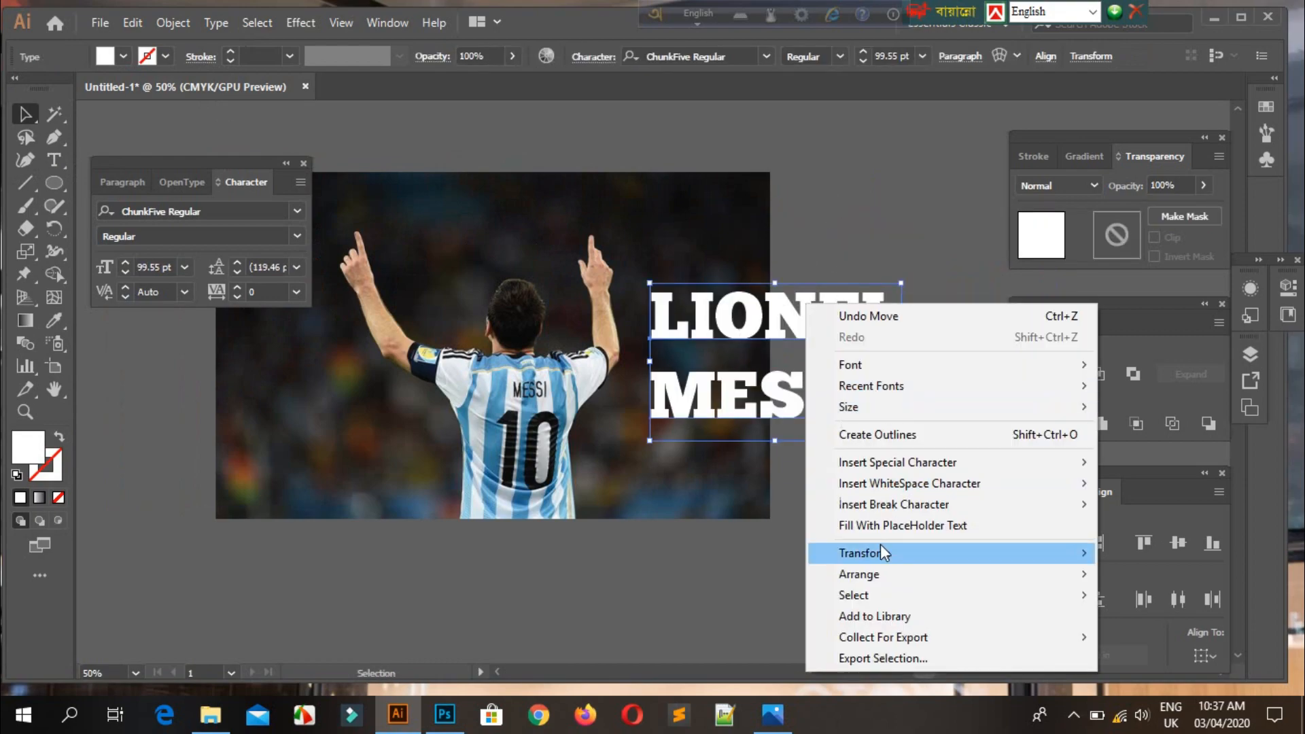
pyautogui.click(851, 208)
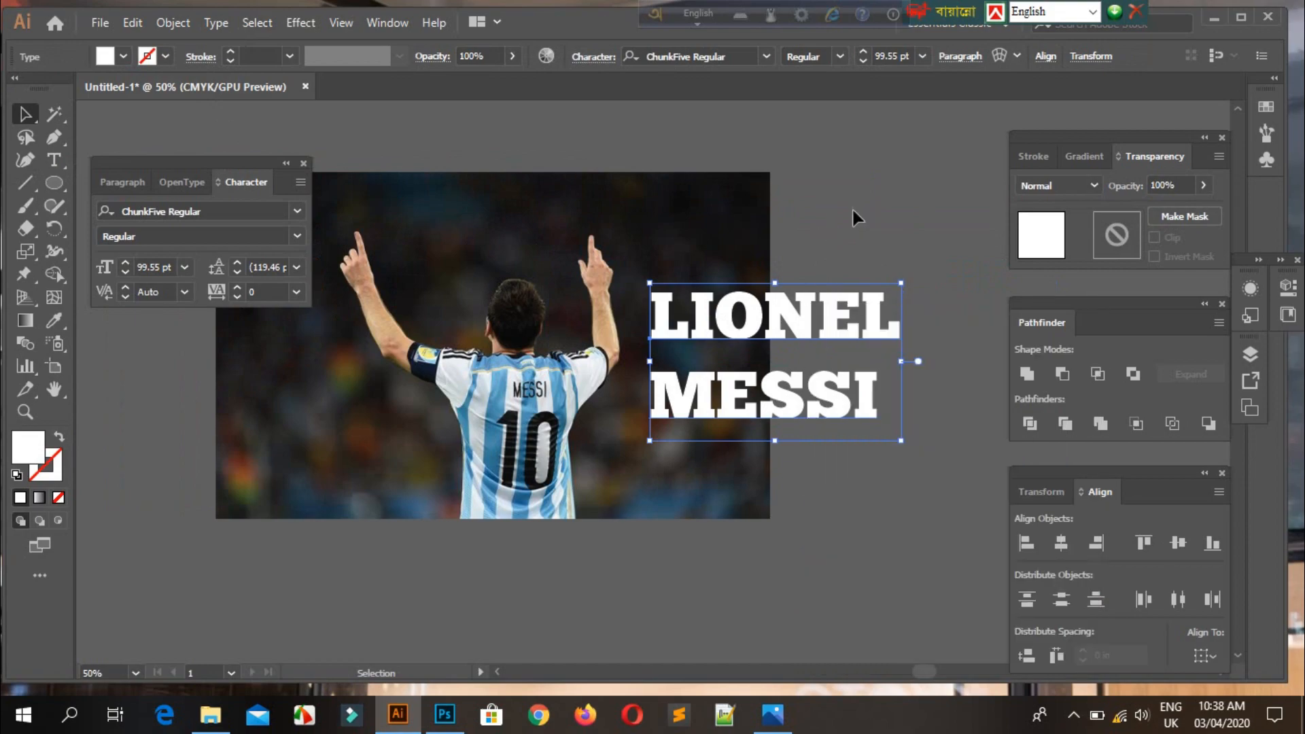
pyautogui.click(653, 218)
pyautogui.rightClick(743, 340)
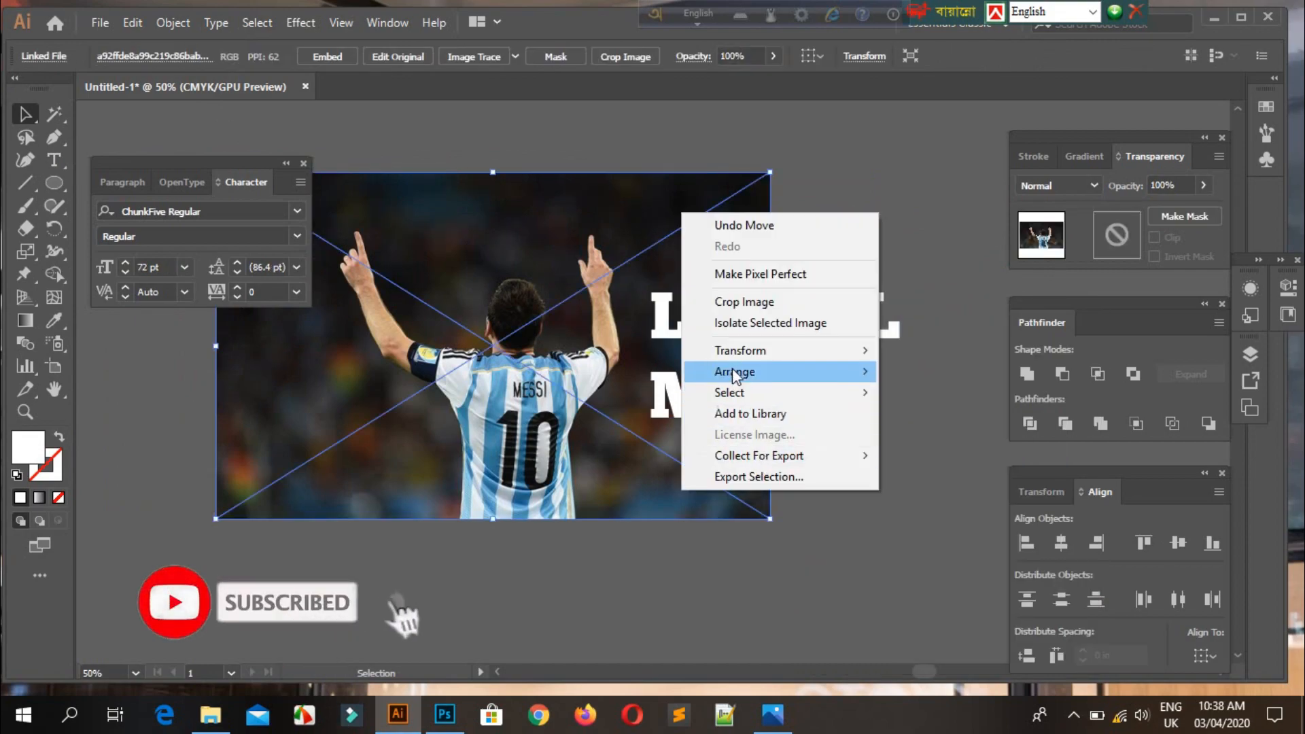
pyautogui.moveTo(781, 379)
pyautogui.click(941, 373)
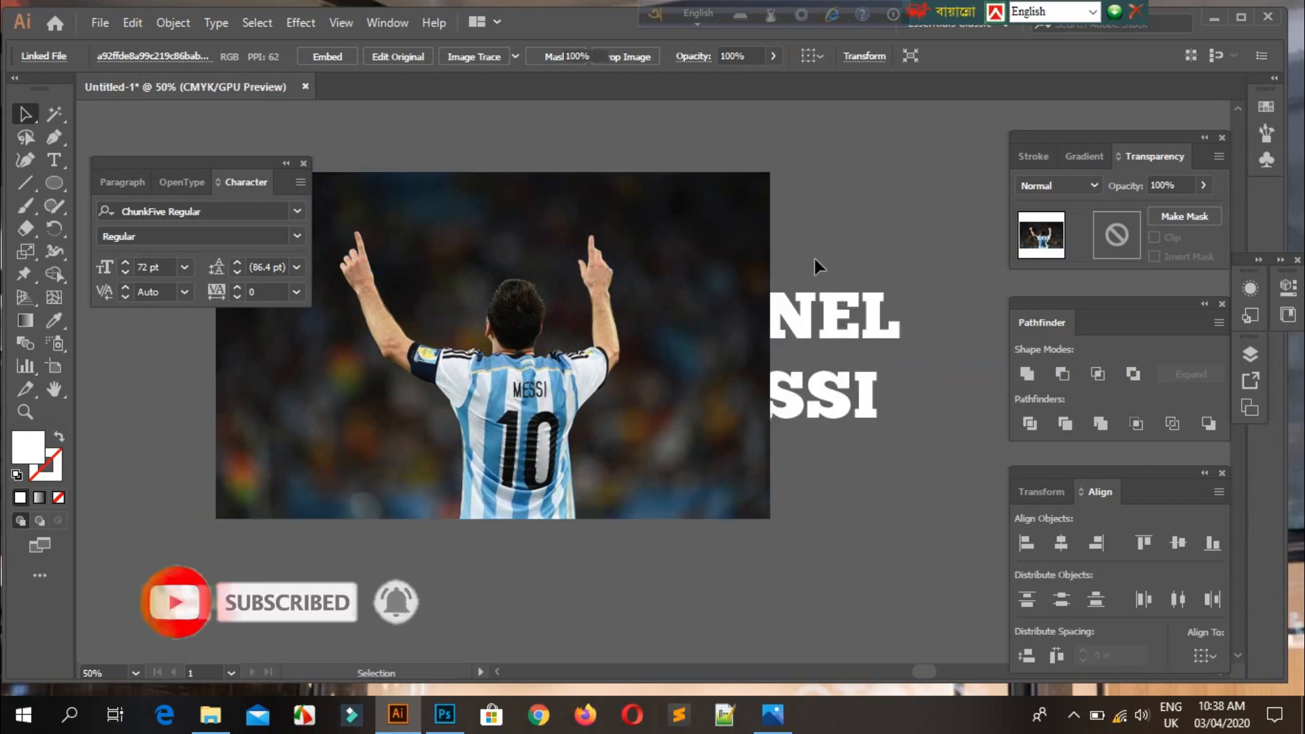
# Bring the LIONEL MESSI text to the front of the stacking order, above the photo.
pyautogui.click(833, 312)
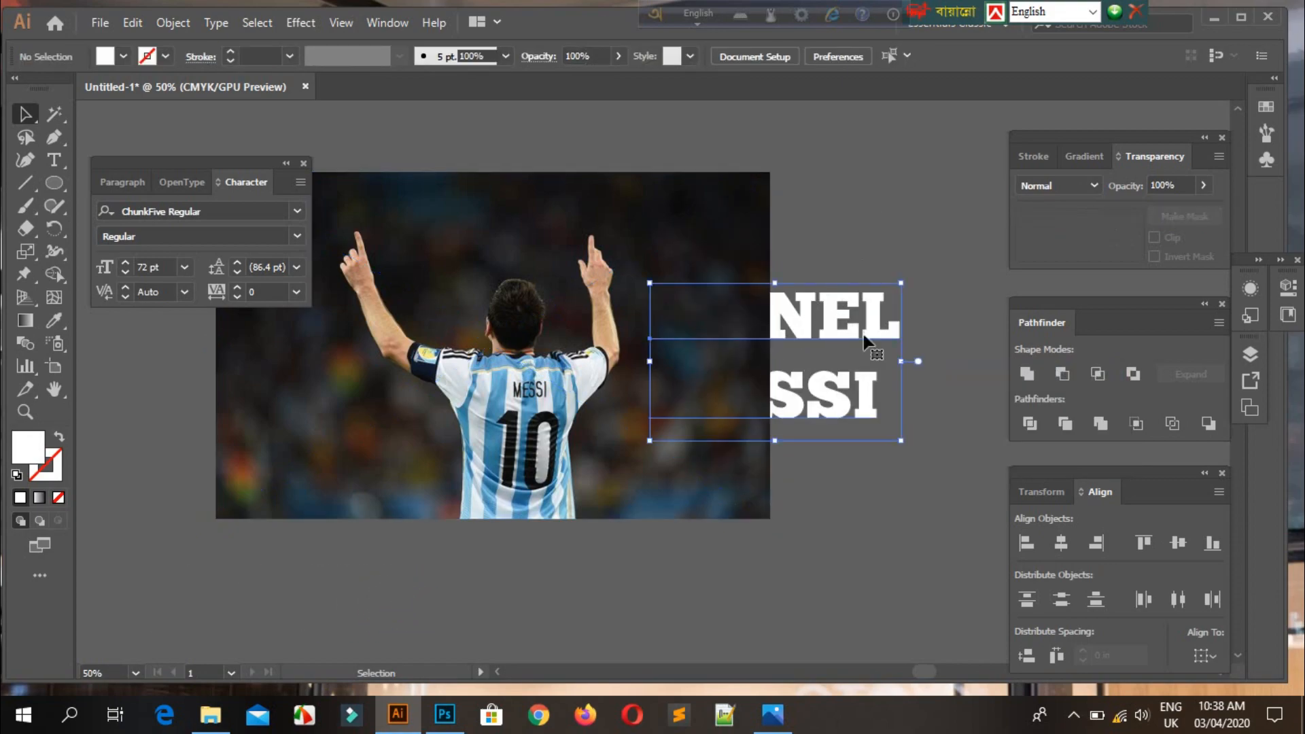
pyautogui.rightClick(835, 313)
pyautogui.moveTo(895, 581)
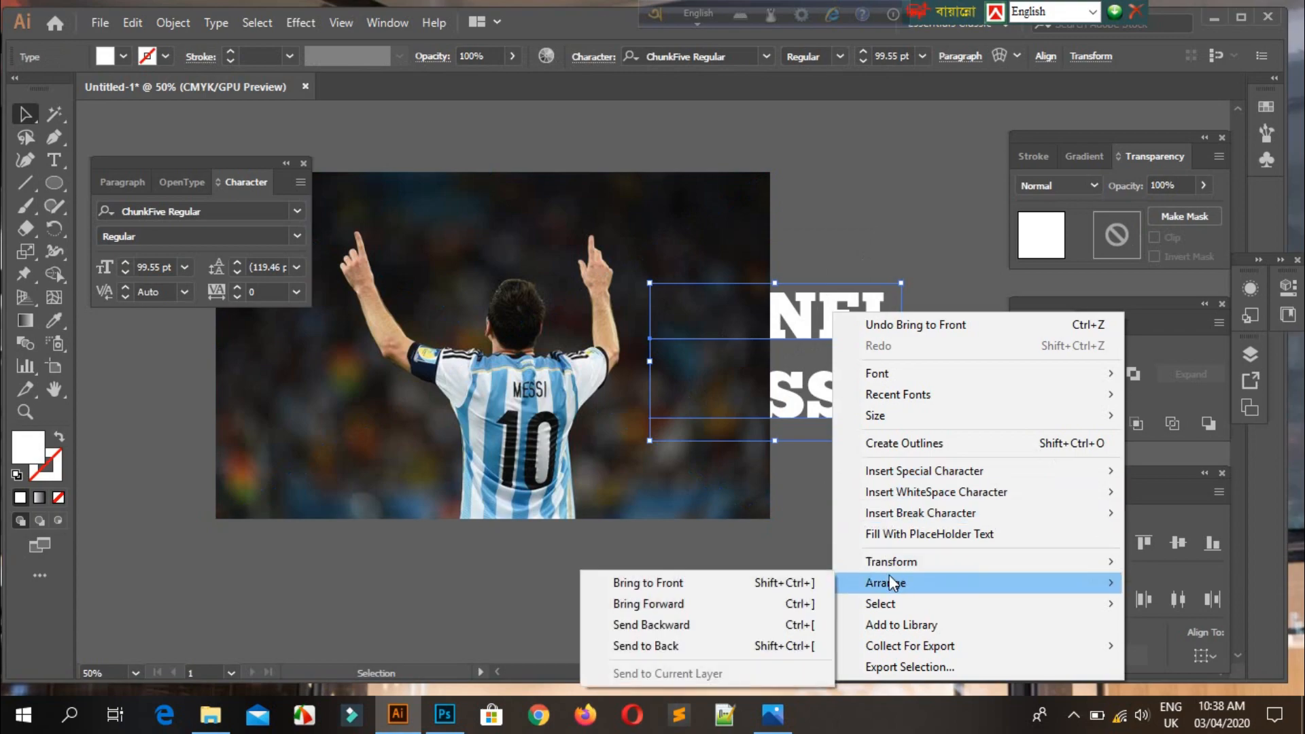
pyautogui.click(730, 585)
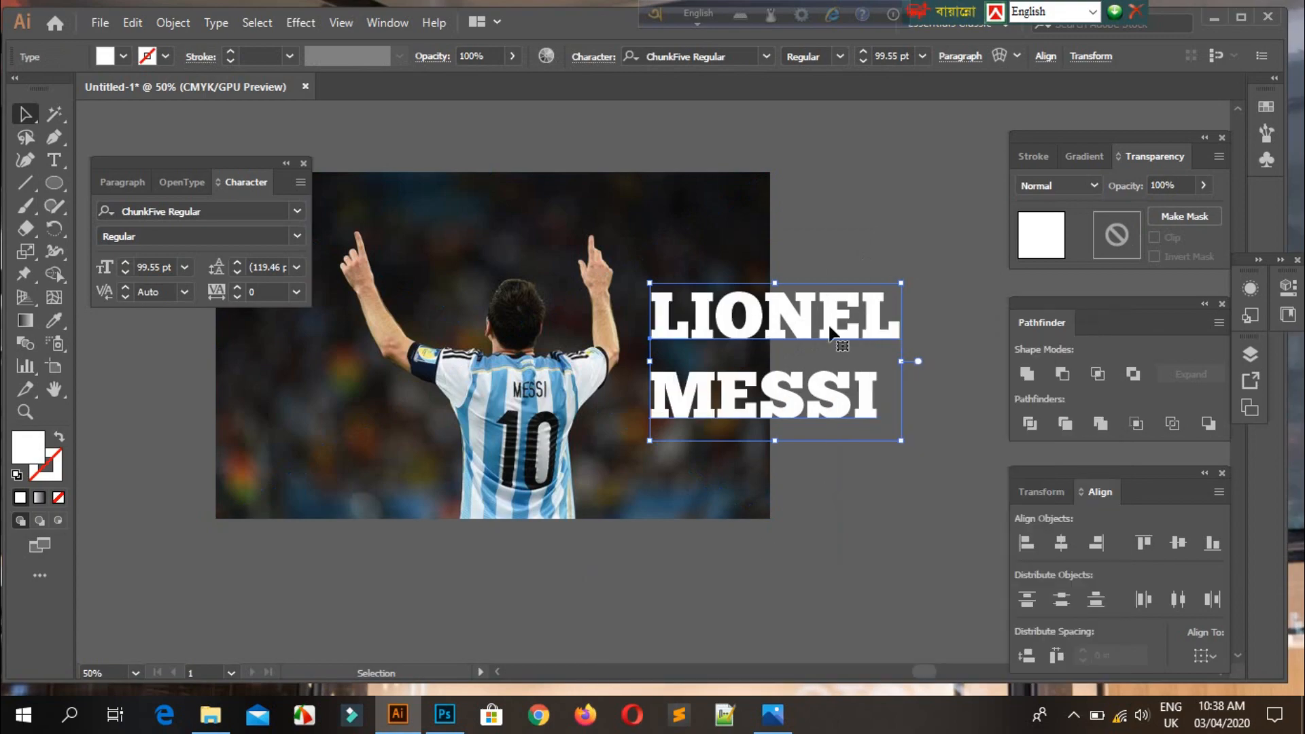
# Move the text over the player in the photo and scale it up to about 155.5 pt.
pyautogui.moveTo(831, 332); pyautogui.dragTo(548, 274)
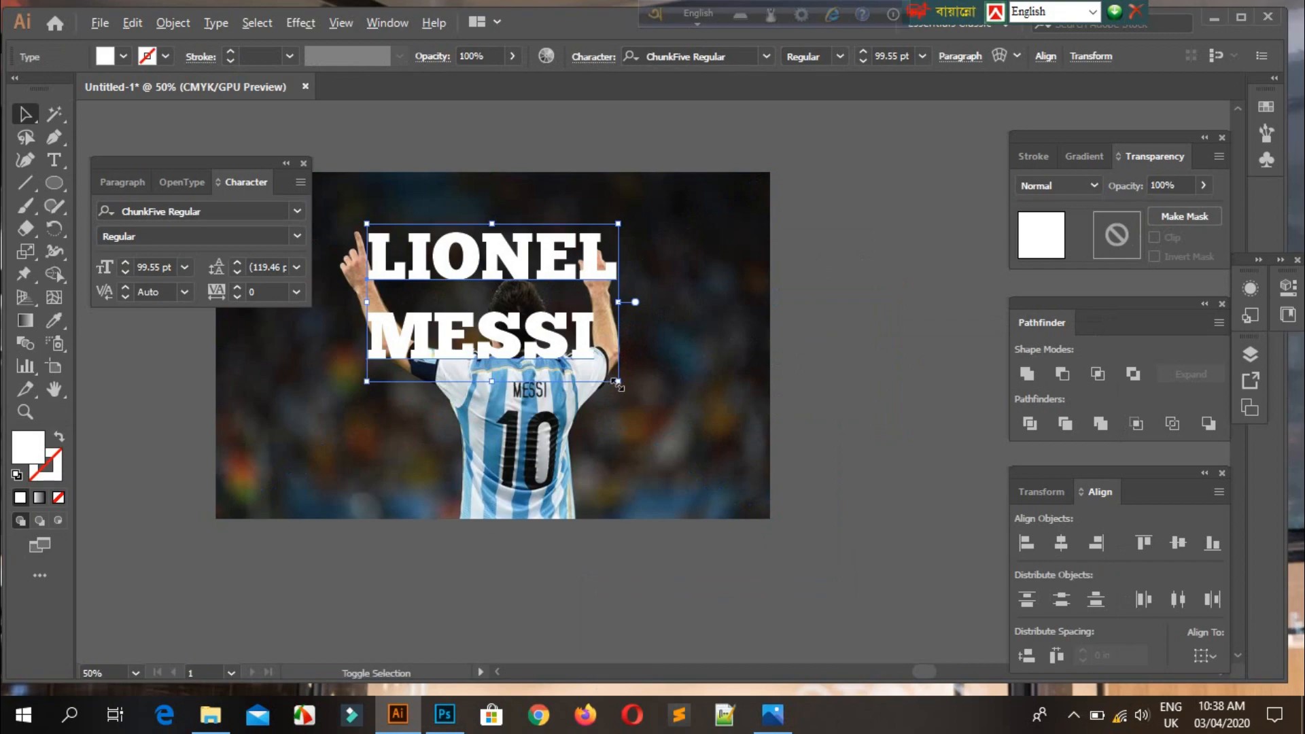
pyautogui.moveTo(616, 383); pyautogui.dragTo(690, 445)
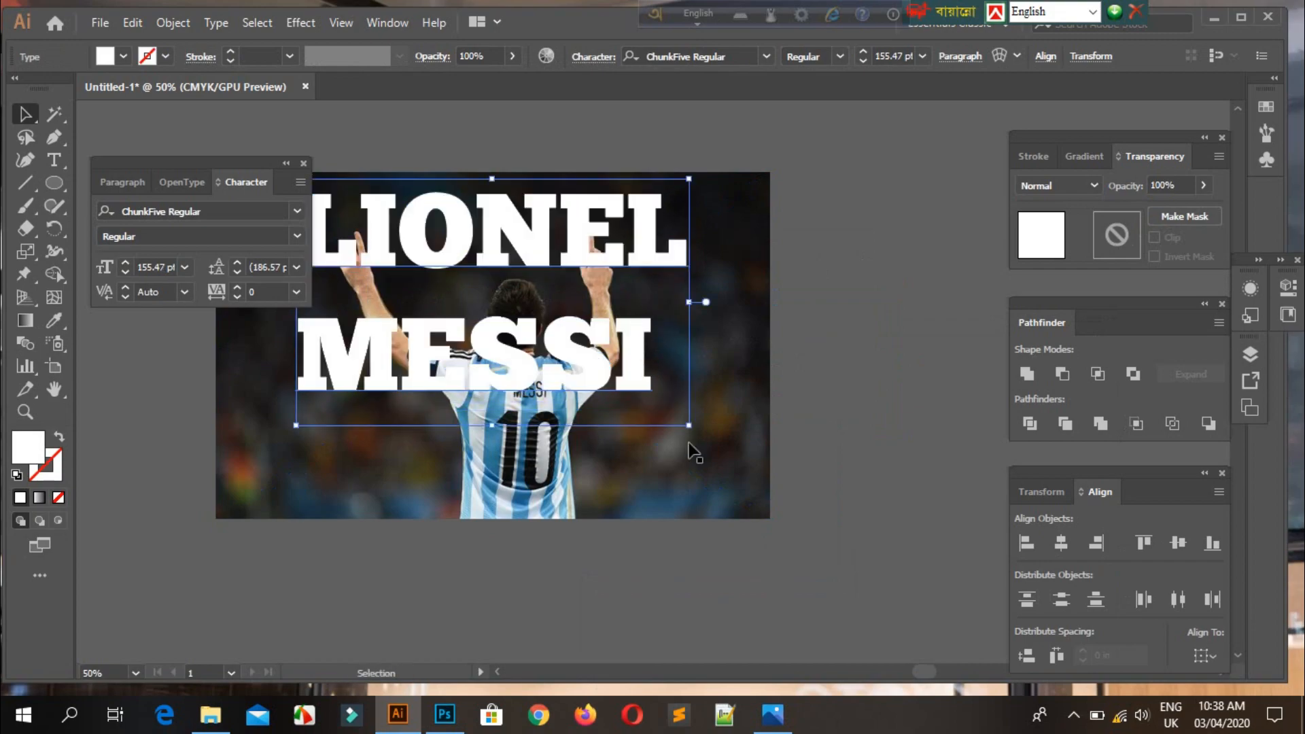
pyautogui.moveTo(603, 385); pyautogui.dragTo(629, 381)
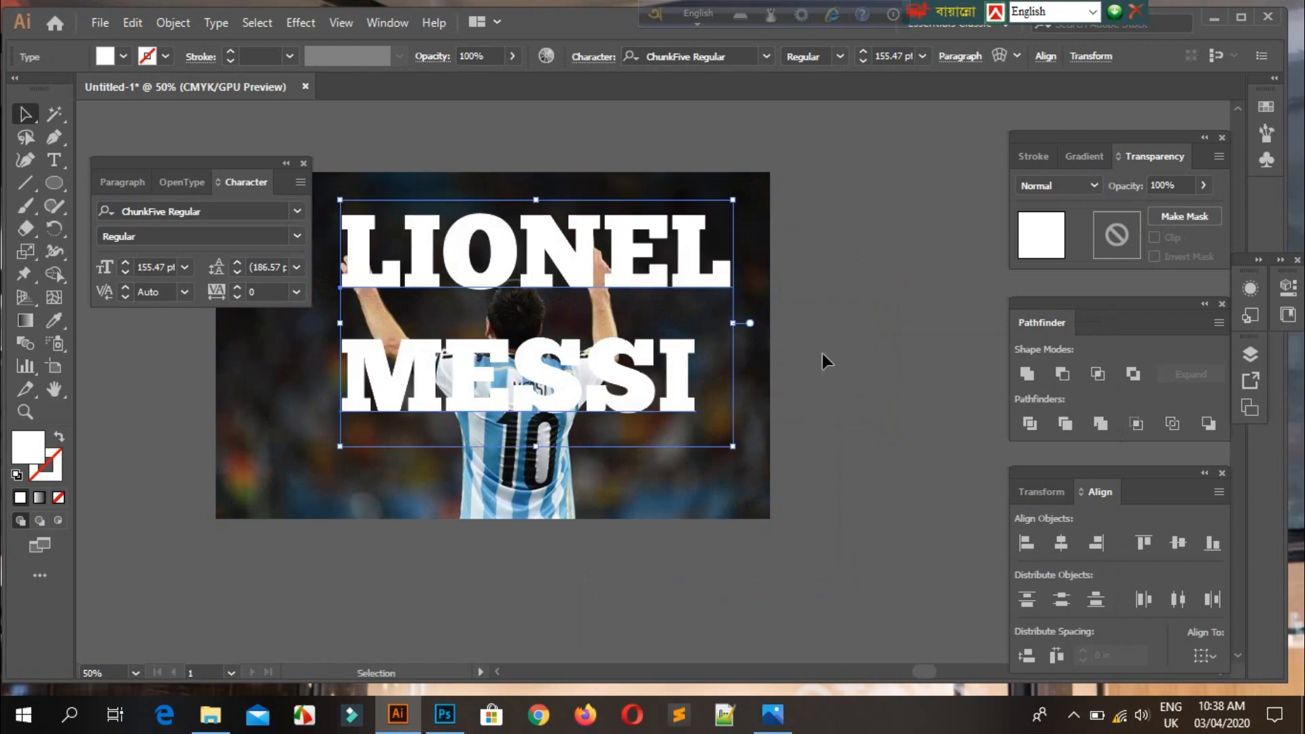
# Shift the text slightly down so both lines sit over the player's raised arms and jersey, and deselect it.
pyautogui.click(825, 351)
pyautogui.press('z')
pyautogui.keyDown('alt'); pyautogui.click(655, 344); pyautogui.keyUp('alt')
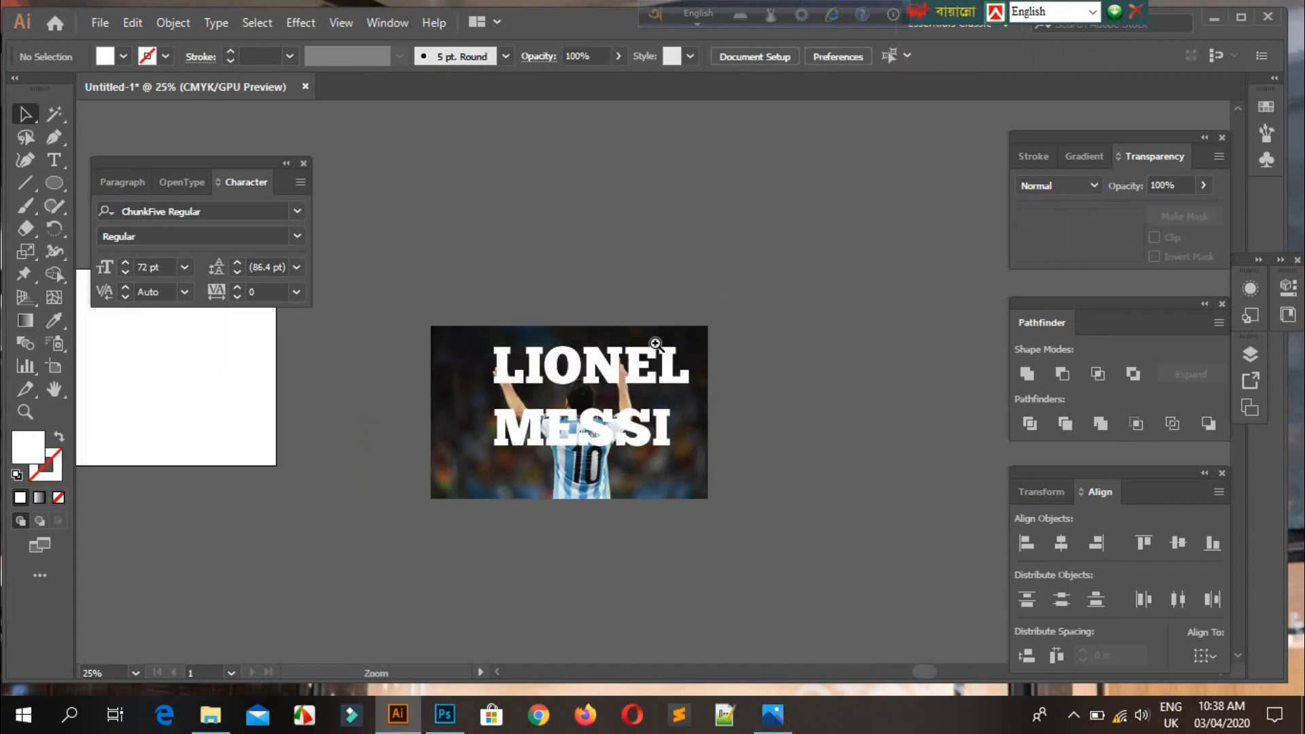
pyautogui.click(623, 401)
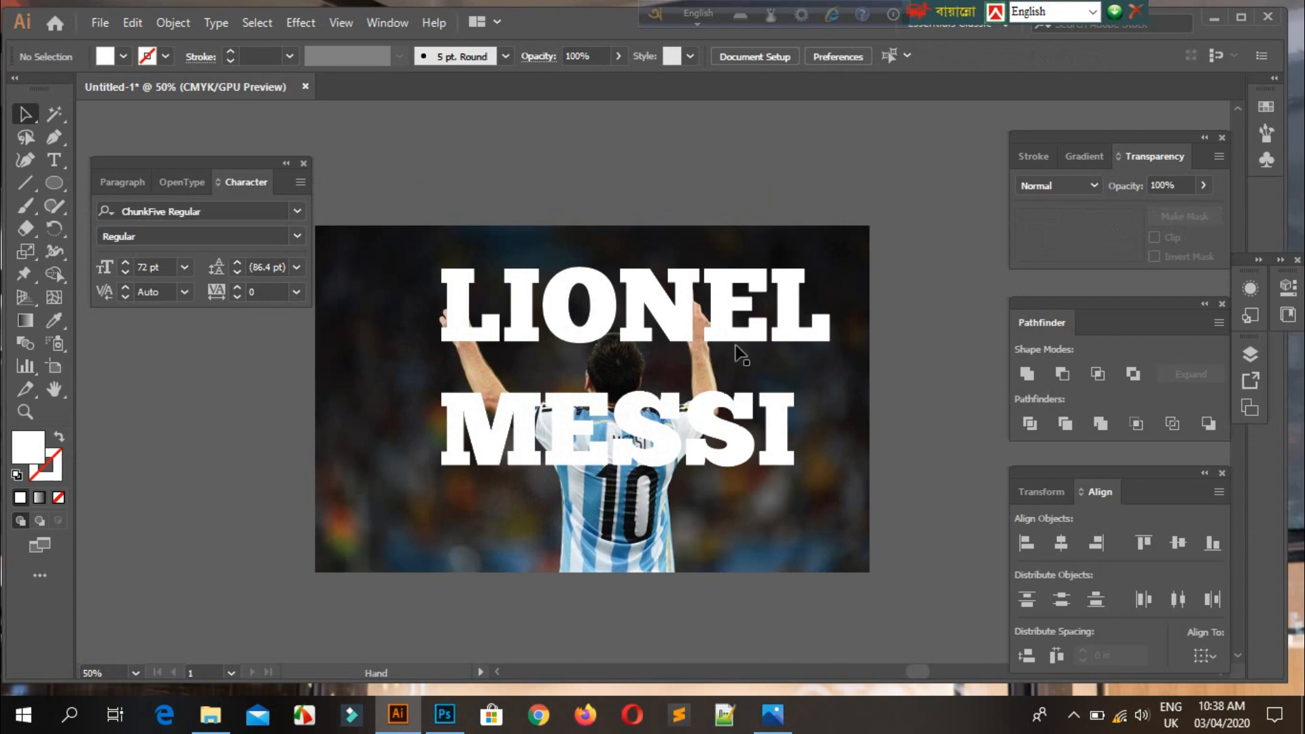
pyautogui.click(631, 332)
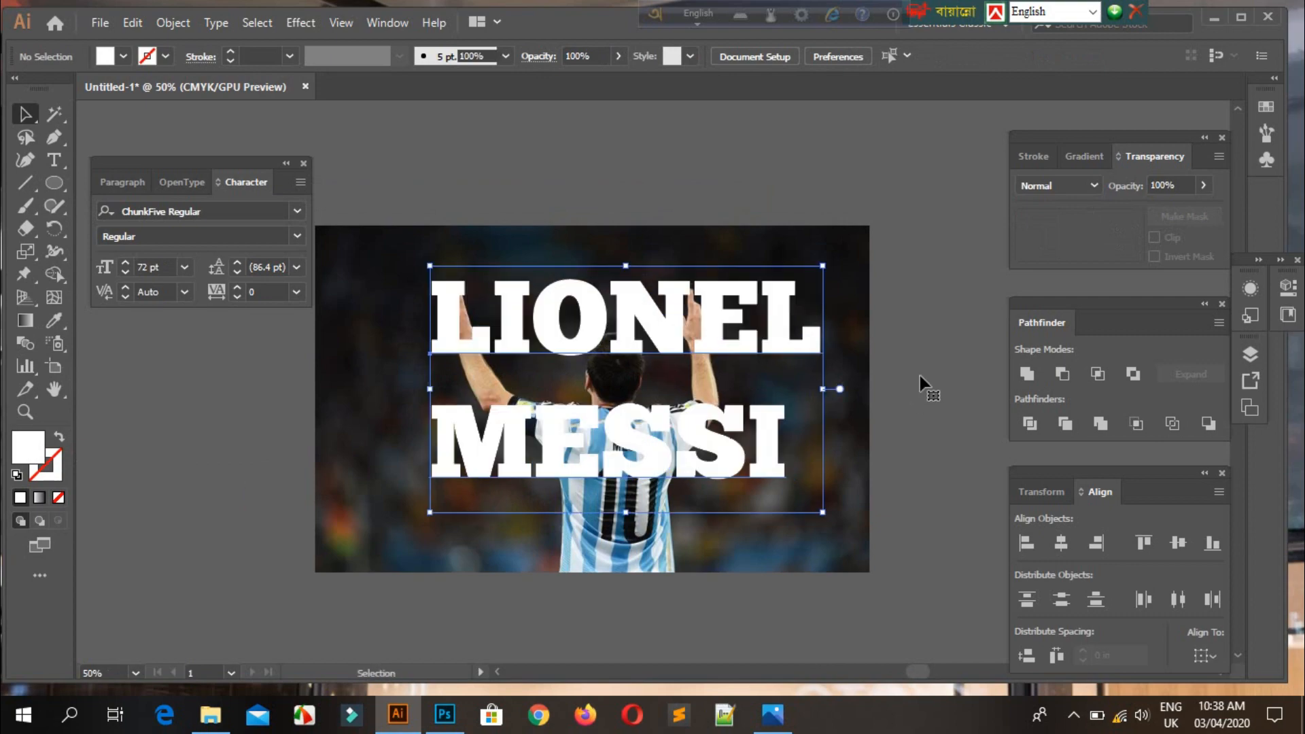
pyautogui.click(921, 284)
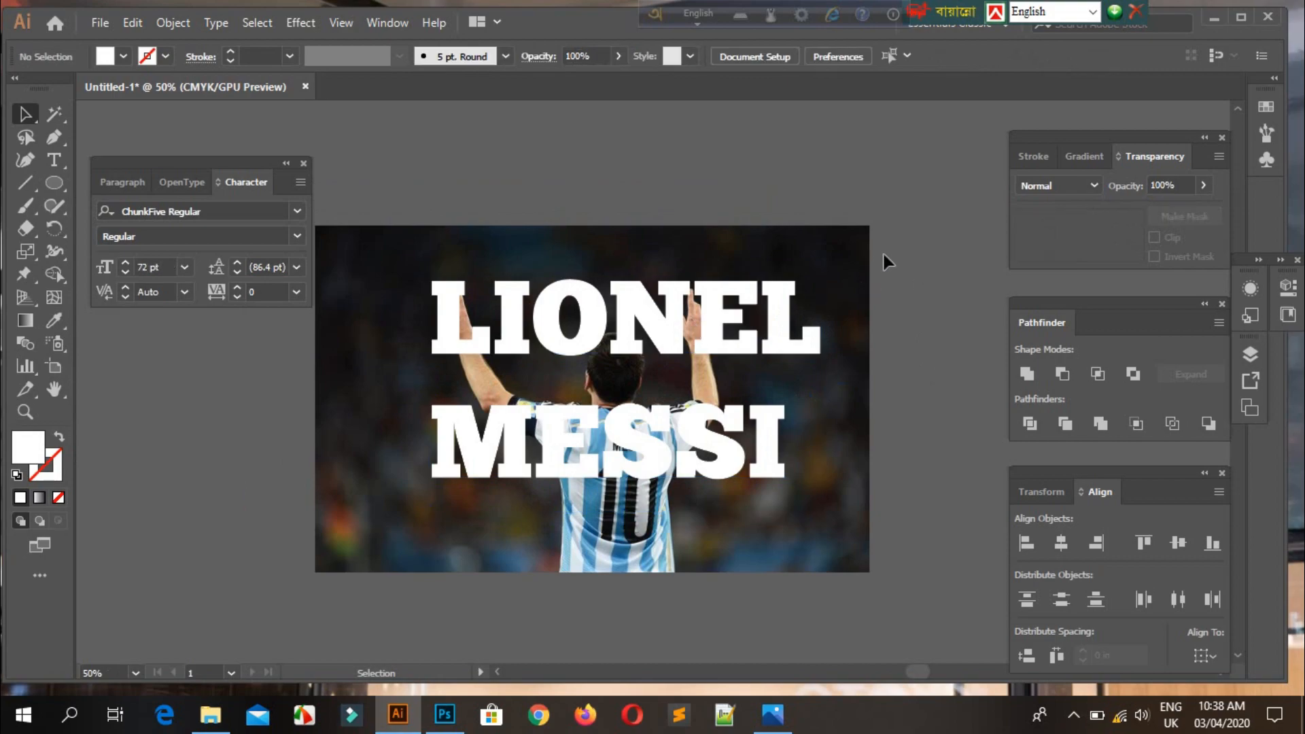
# Make a clipping mask from the text and the photo so the picture fills the letters.
pyautogui.hotkey('ctrl', 'a')
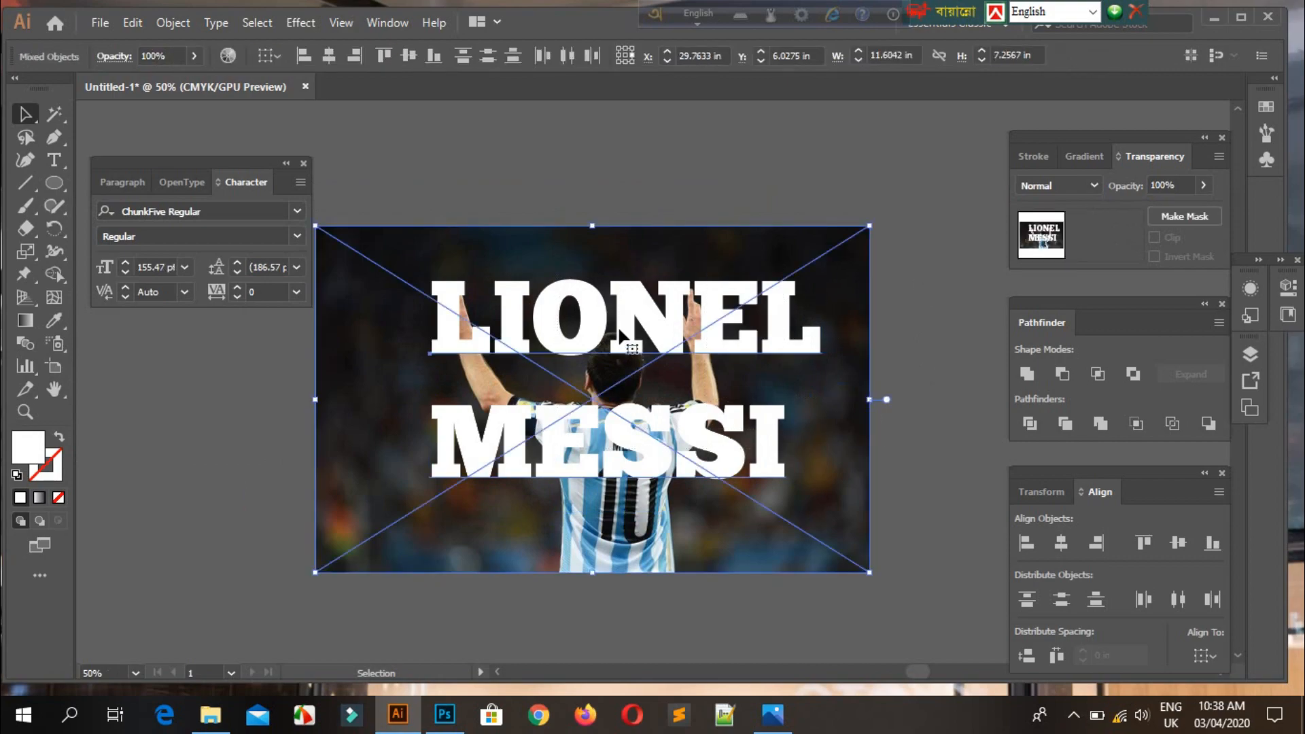
pyautogui.rightClick(627, 338)
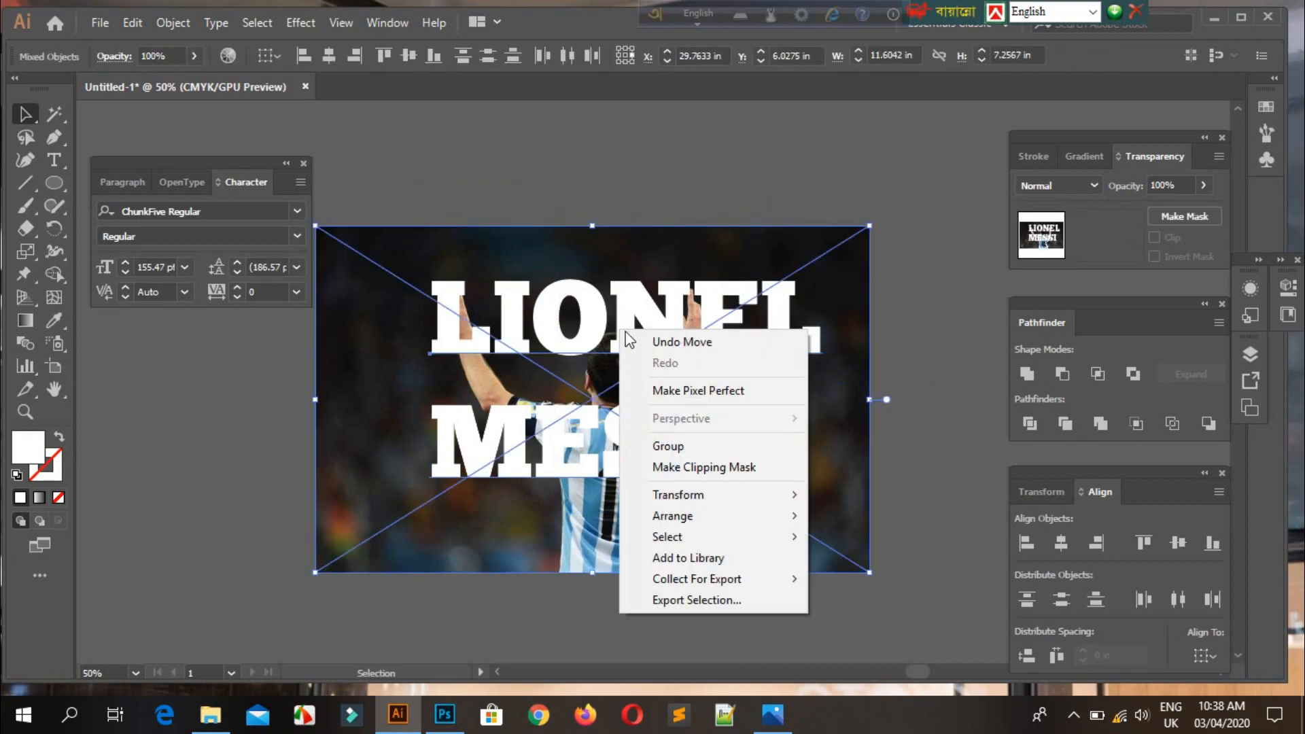
pyautogui.click(702, 468)
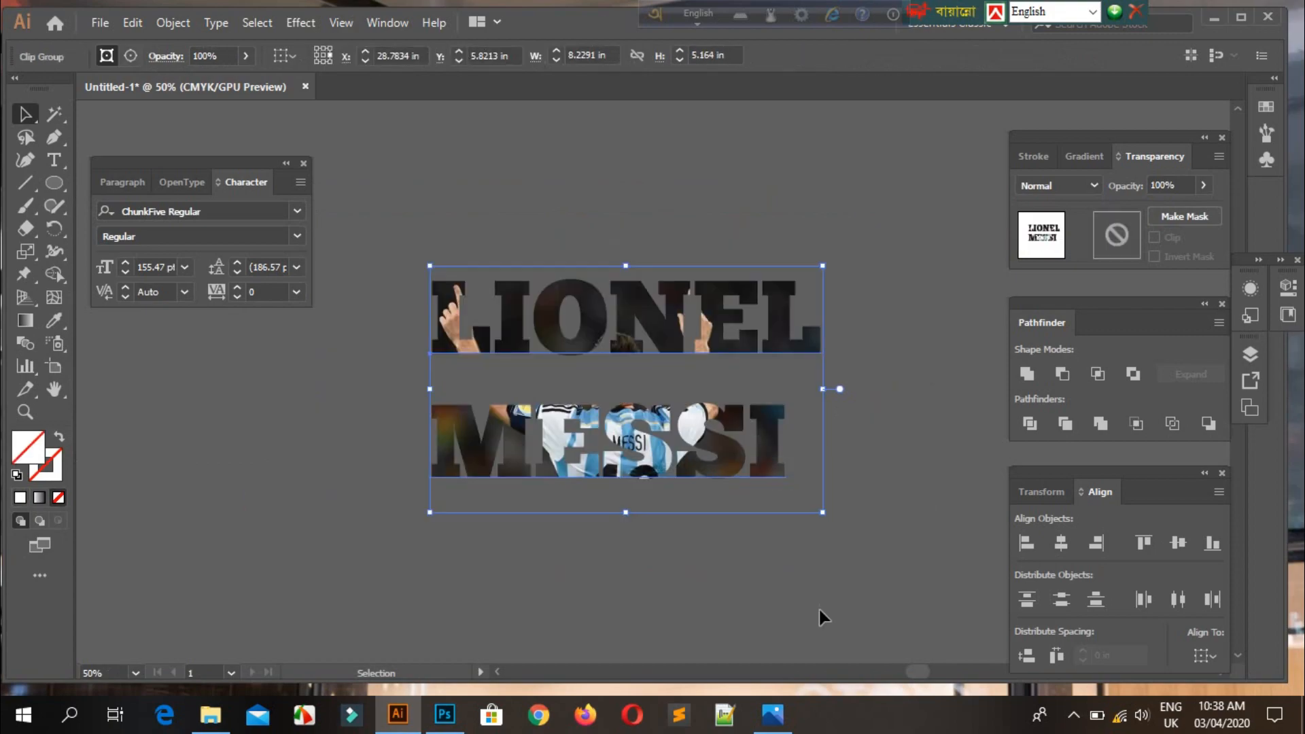
# Scale the clipped text group up to about 200 pt and move it toward the white artboard.
pyautogui.moveTo(821, 516); pyautogui.dragTo(879, 548)
pyautogui.moveTo(687, 313); pyautogui.dragTo(439, 416)
pyautogui.click(845, 352)
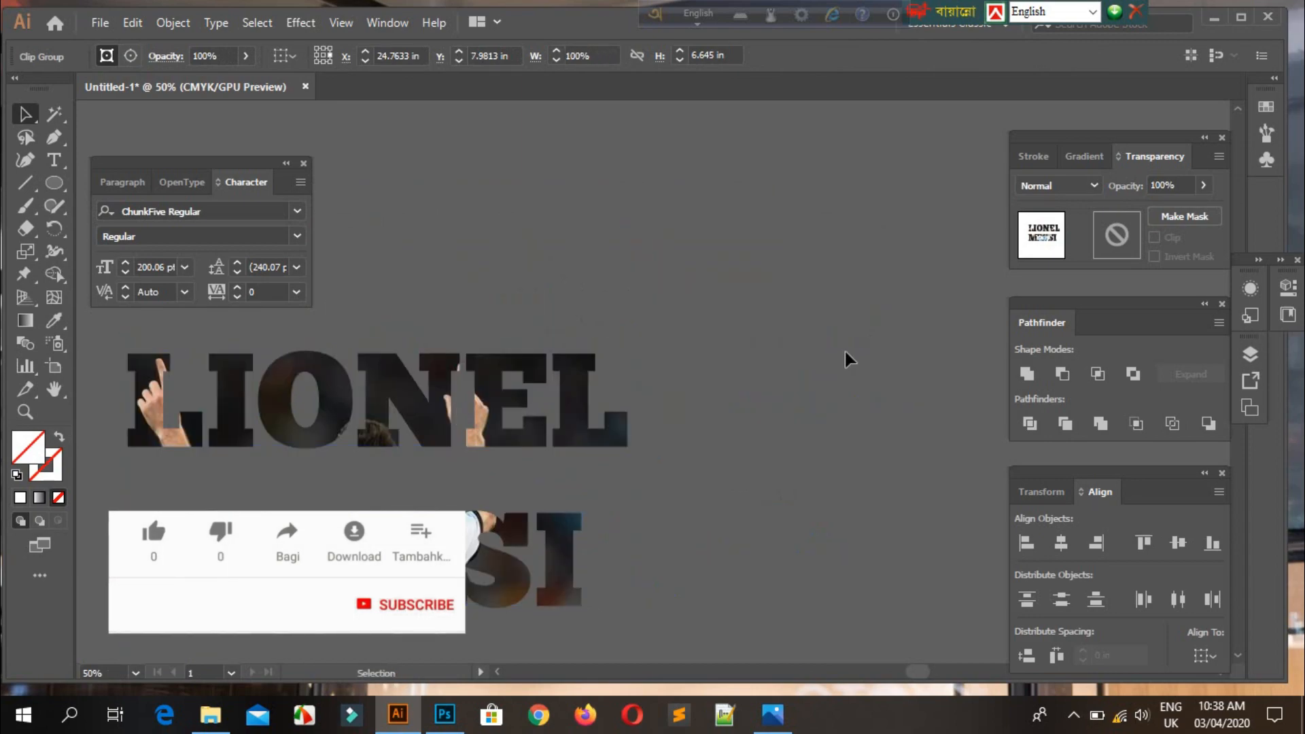
# Place the clipped text group on the white artboard and adjust it to fit inside the edges.
pyautogui.scroll(-2, 533, 429)
pyautogui.moveTo(702, 354); pyautogui.dragTo(396, 293)
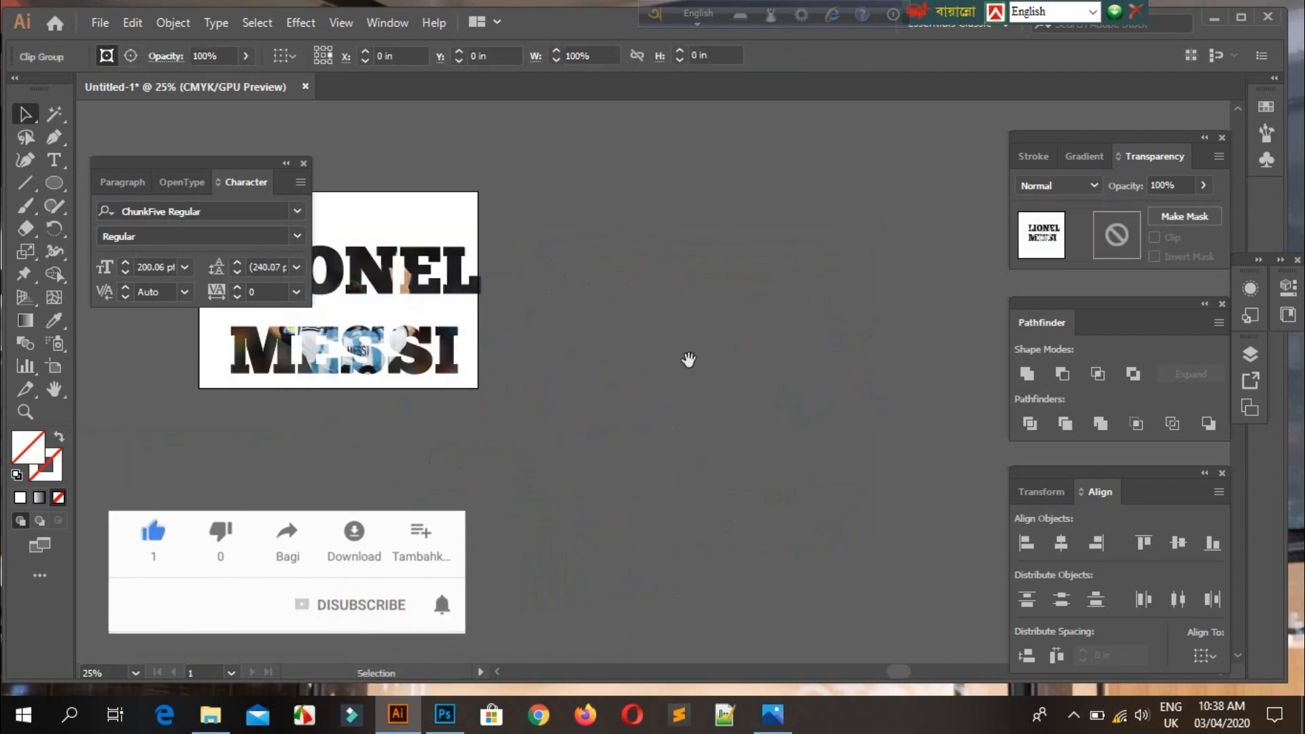
pyautogui.moveTo(621, 365); pyautogui.dragTo(607, 337)
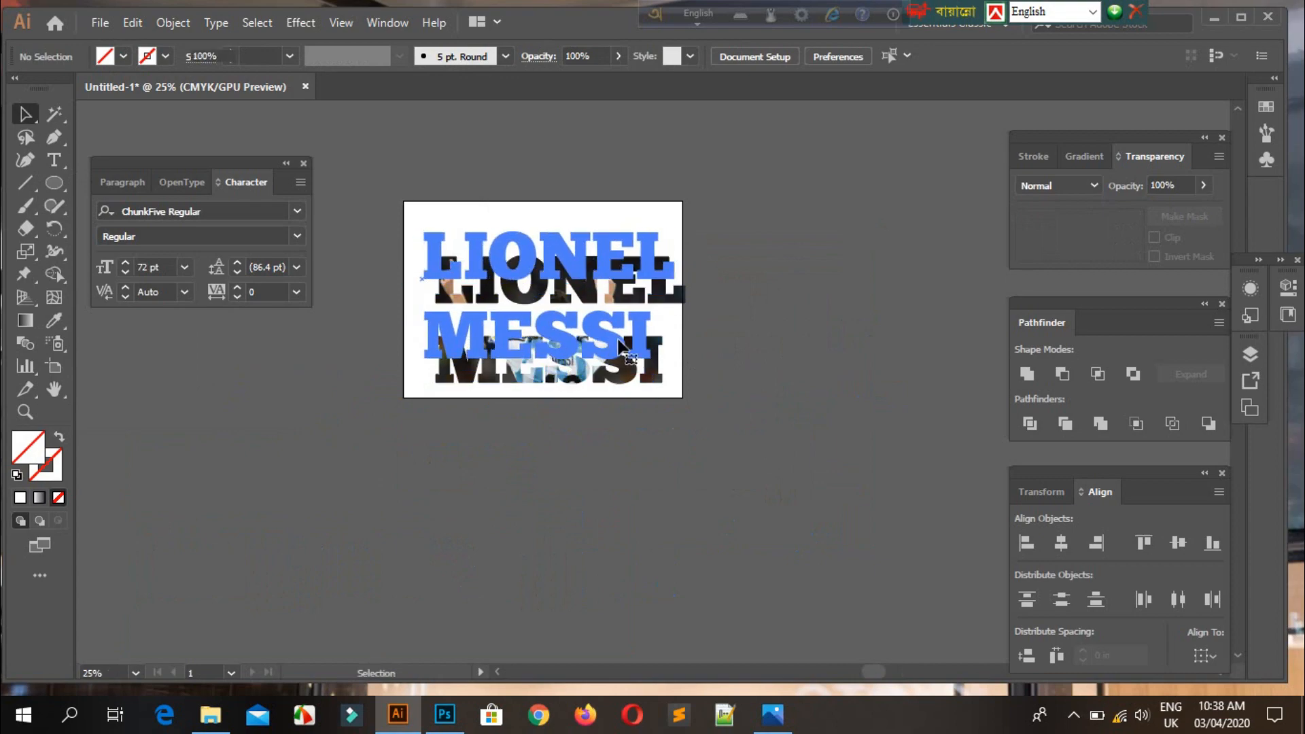
pyautogui.click(748, 362)
# Place the linked photo a92ffde8a99c219c86babe0ec123403a.jpg on the empty canvas beside the artboard.
pyautogui.press('space')
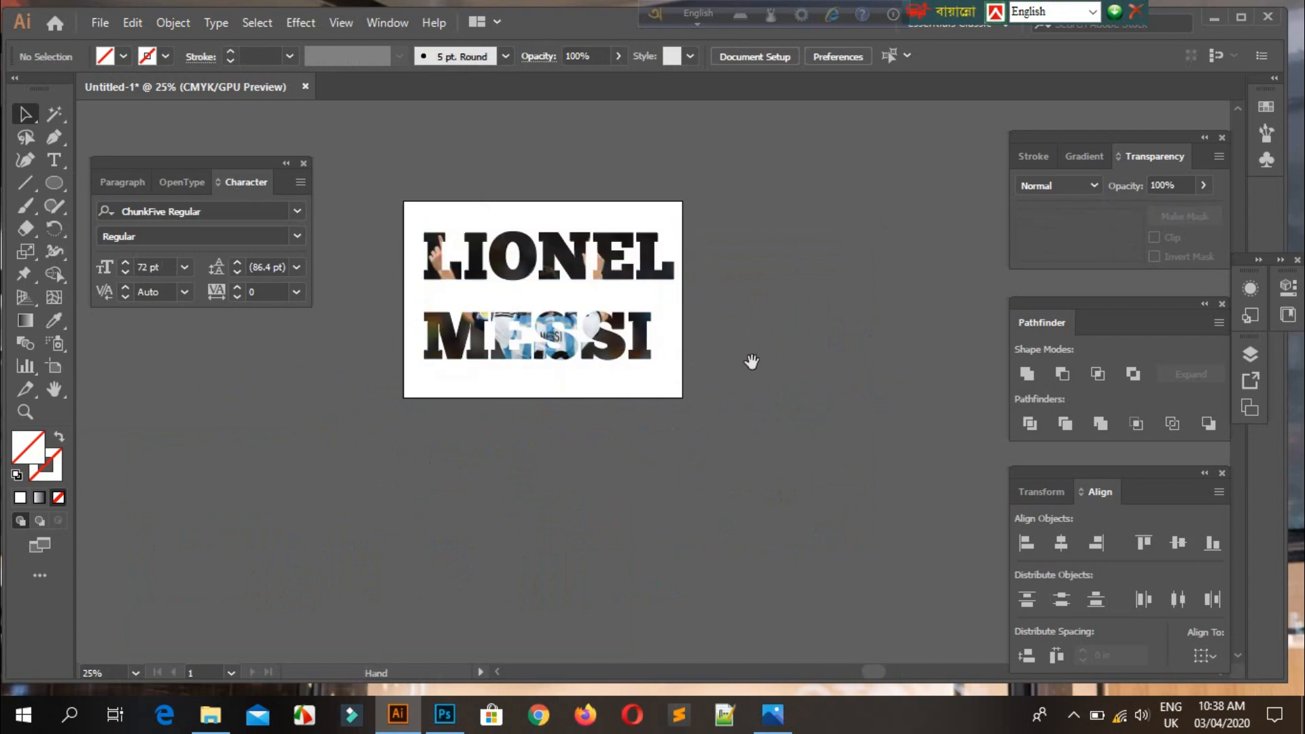
pyautogui.moveTo(748, 362); pyautogui.dragTo(426, 336)
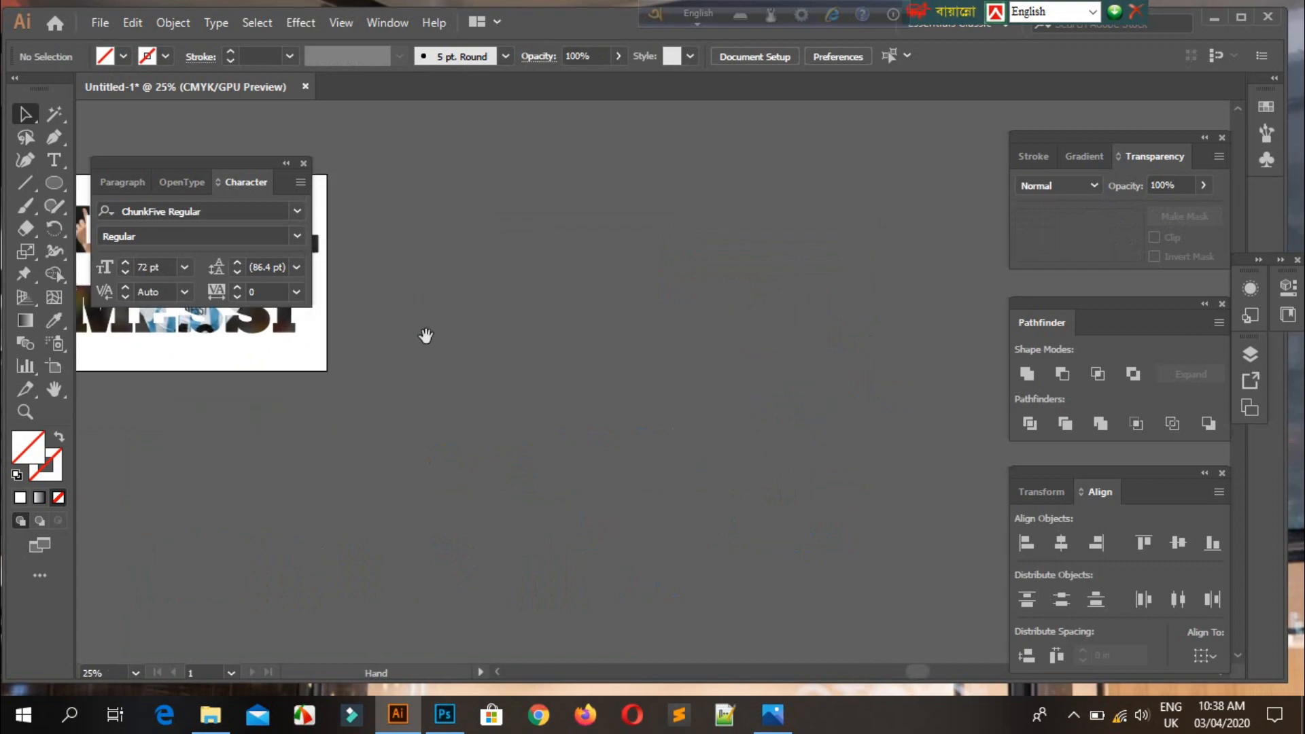
pyautogui.click(95, 20)
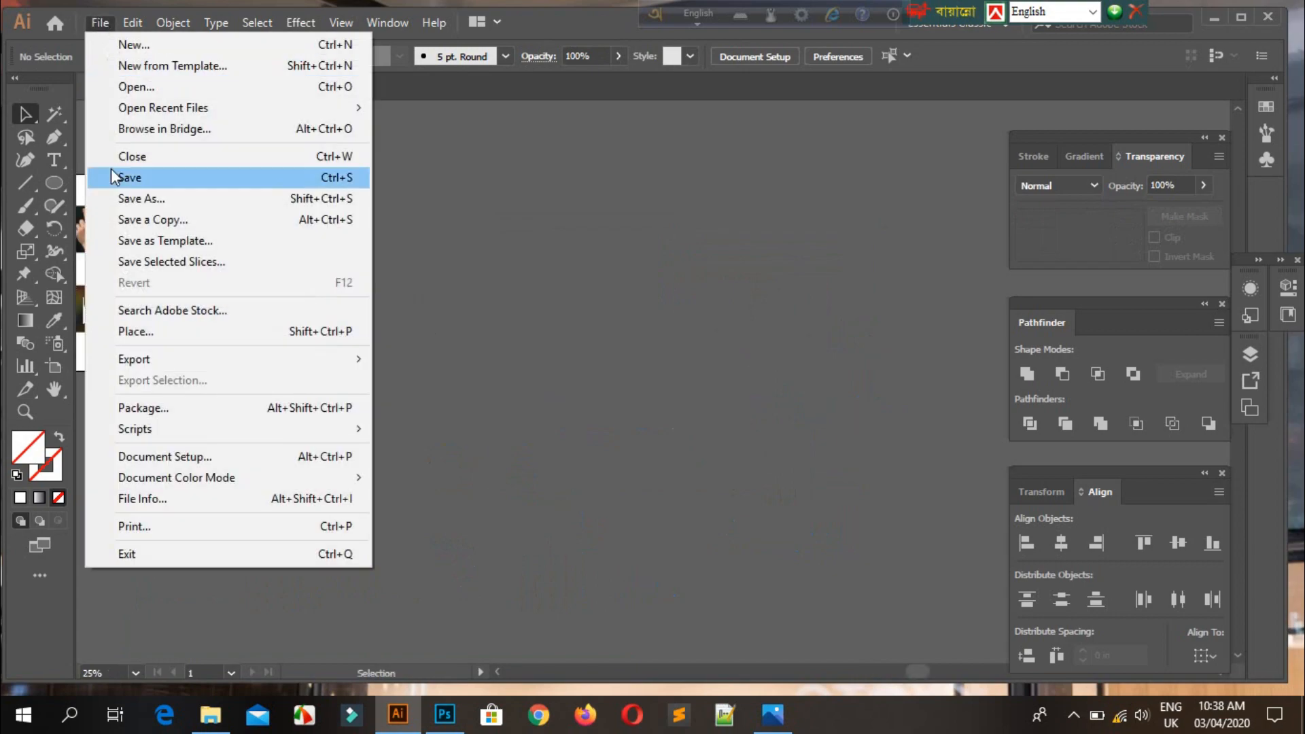
pyautogui.click(133, 331)
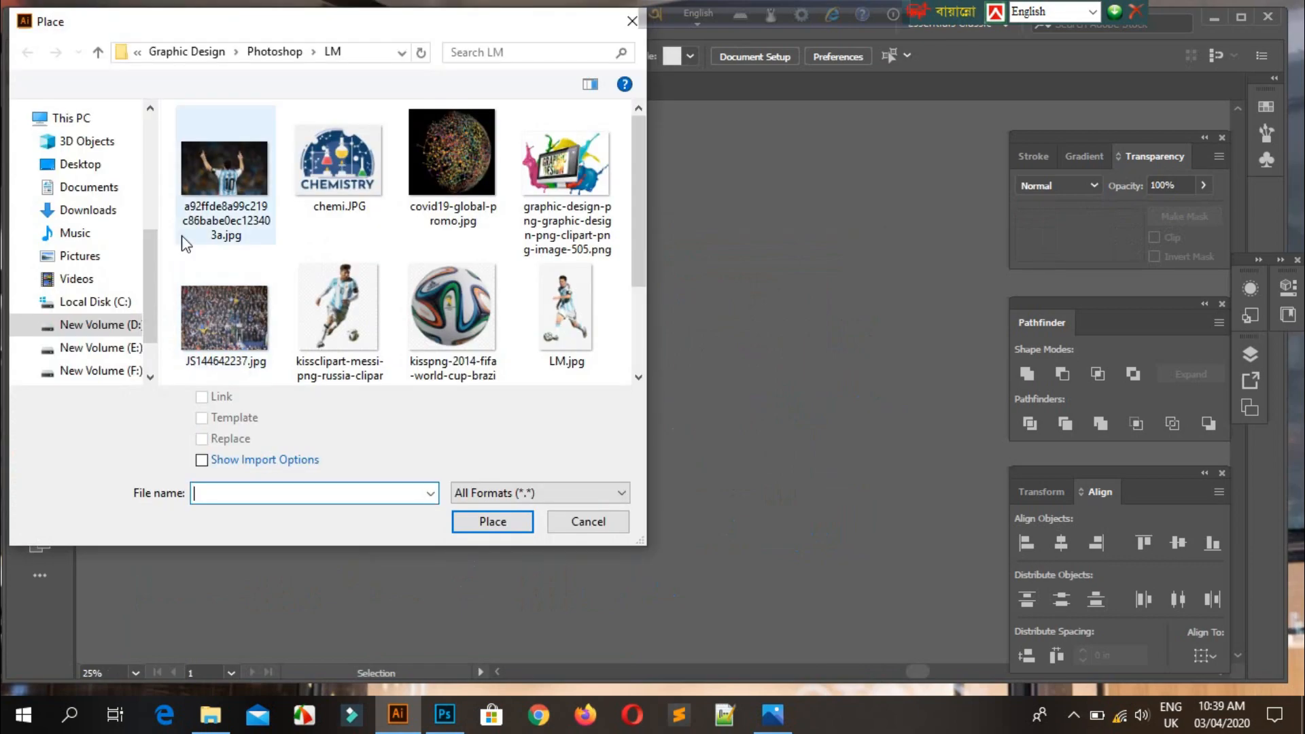
pyautogui.click(231, 172)
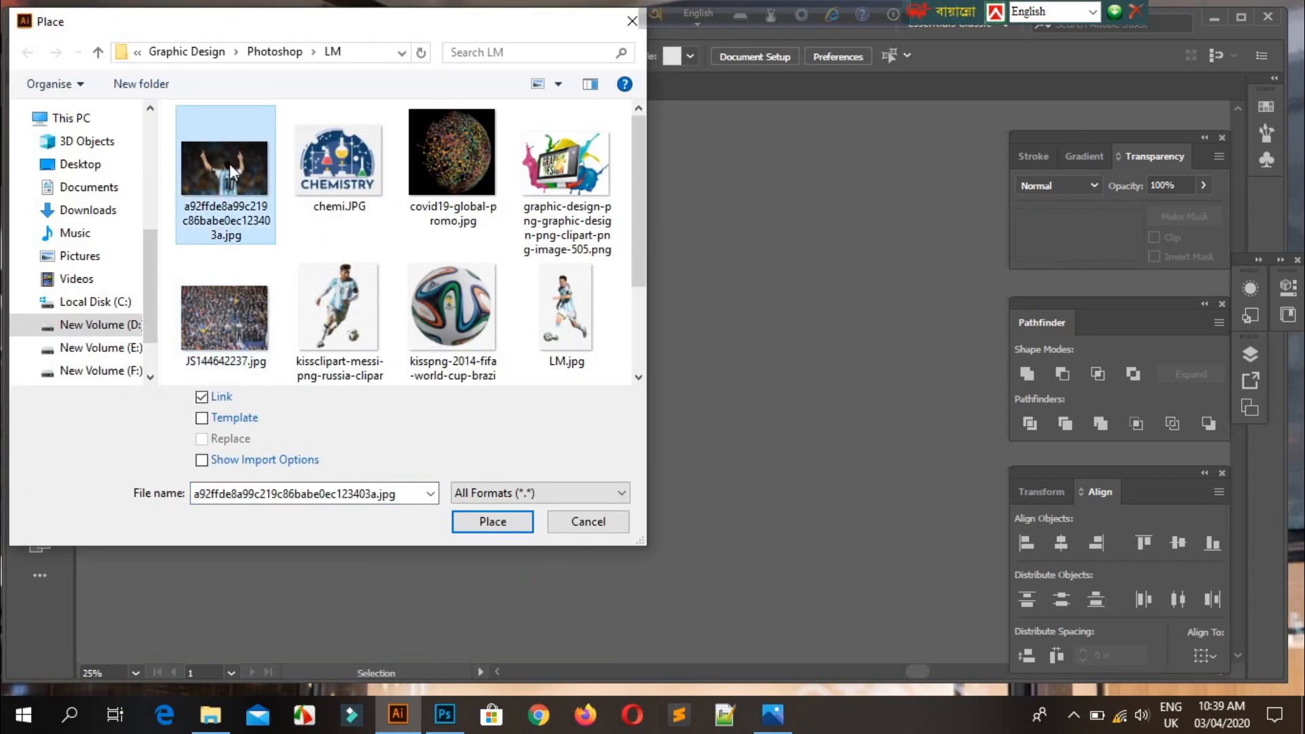
pyautogui.click(493, 521)
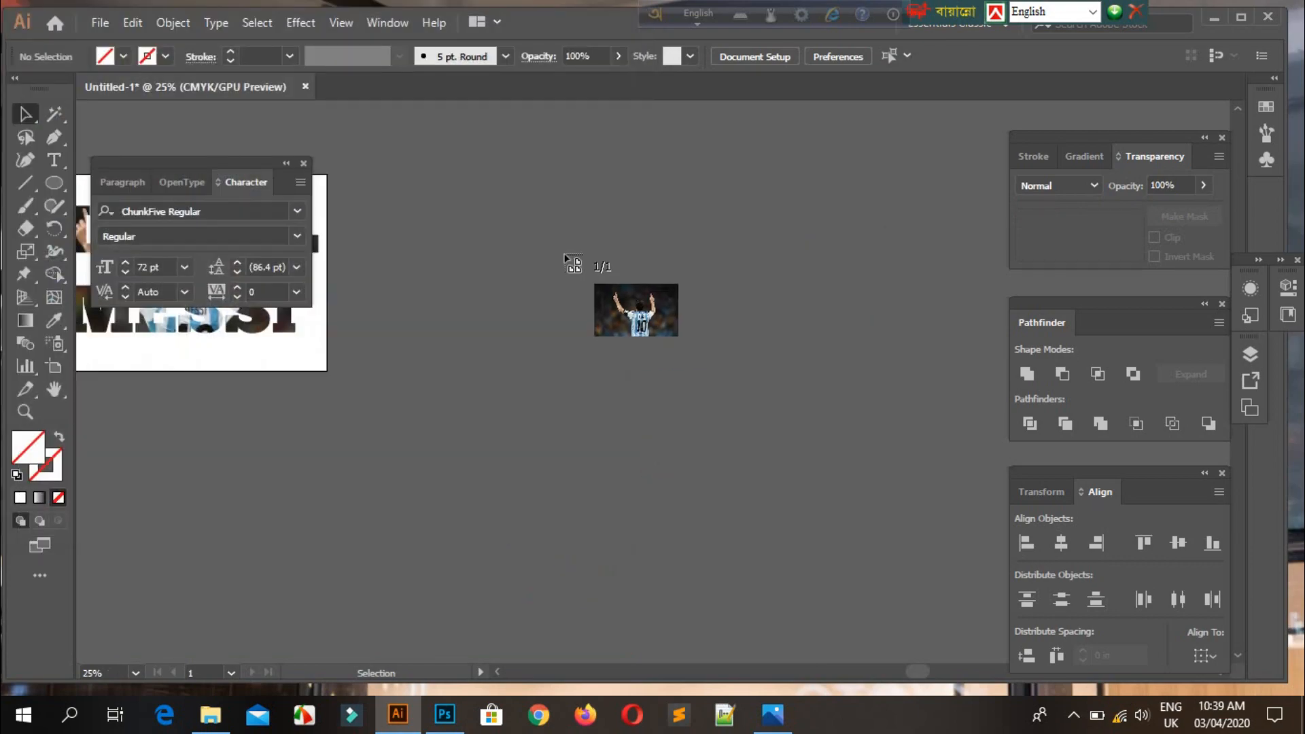
pyautogui.click(564, 255)
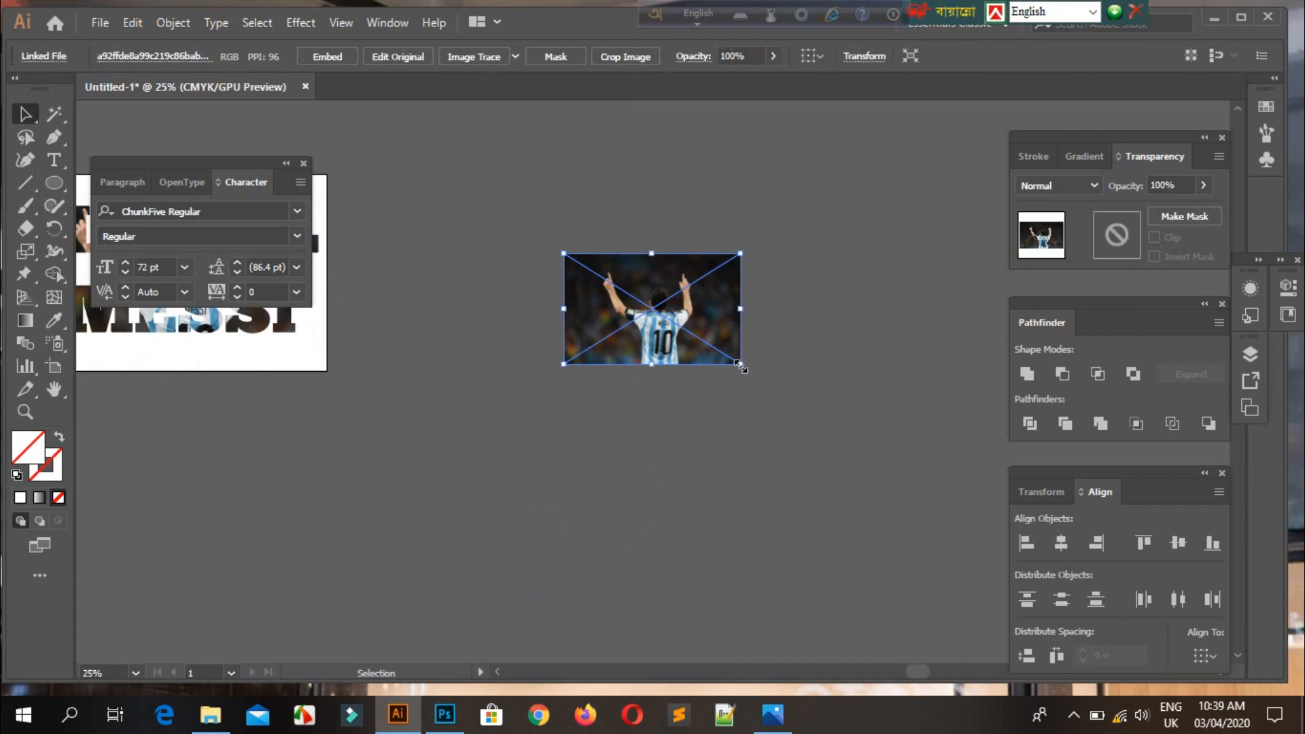
# Enlarge the placed player photo proportionally from its centre to about three times its size and deselect it.
pyautogui.moveTo(741, 367); pyautogui.dragTo(919, 478)
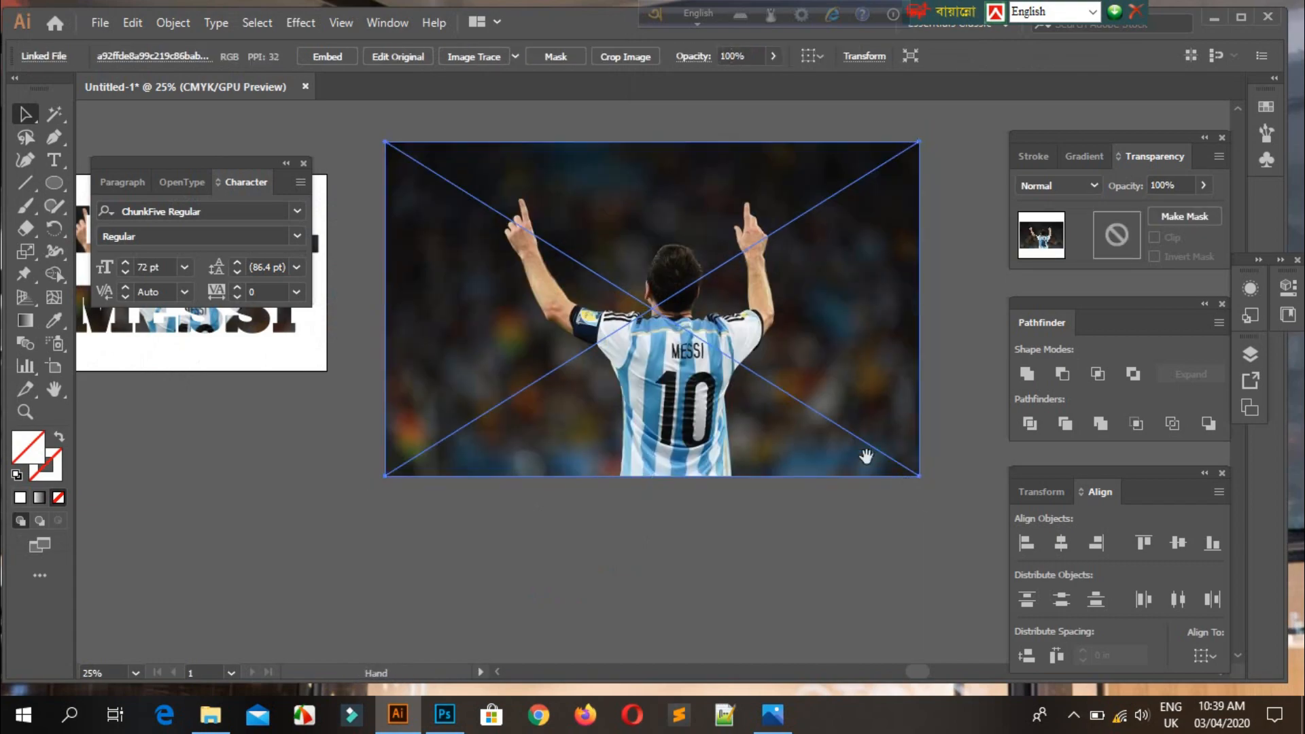
pyautogui.moveTo(797, 423); pyautogui.dragTo(701, 441)
pyautogui.moveTo(586, 400); pyautogui.dragTo(652, 411)
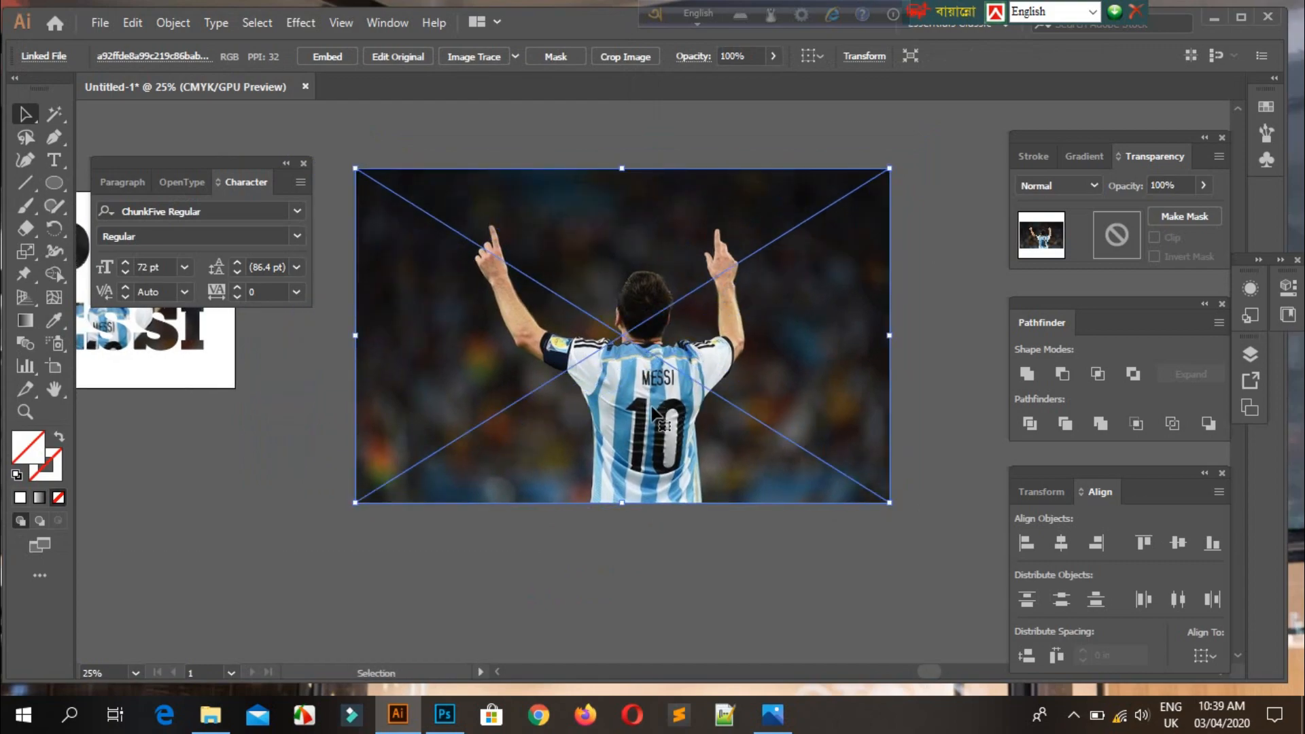
pyautogui.click(624, 544)
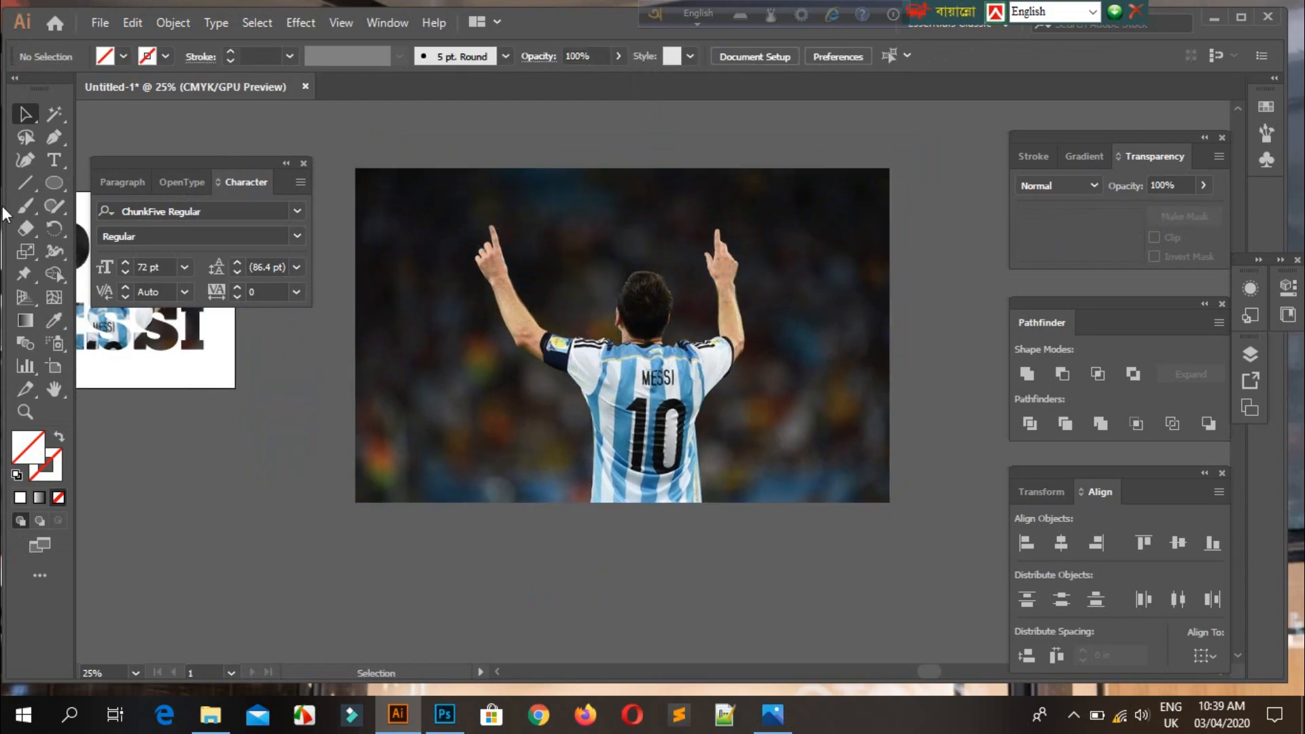
# Draw a circle on the empty canvas beside the player photo and fill it with white.
pyautogui.click(60, 181)
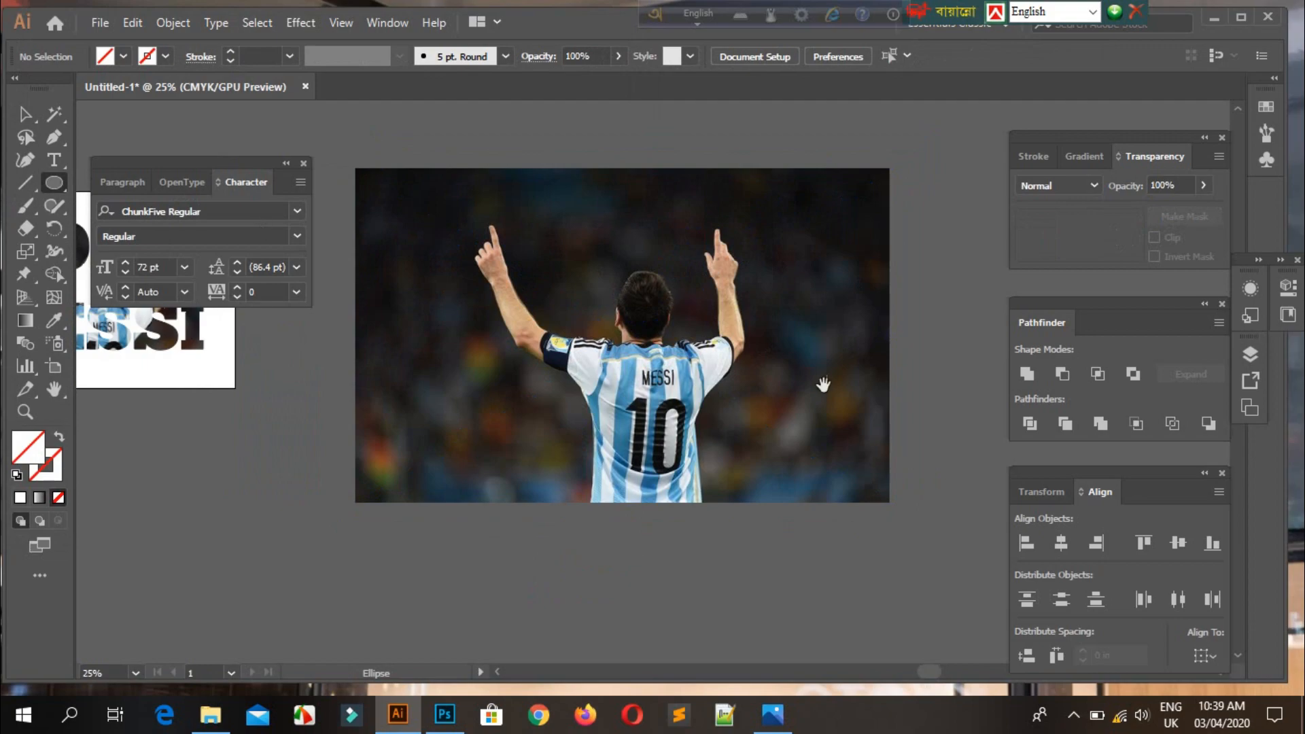
pyautogui.moveTo(824, 385); pyautogui.dragTo(397, 399)
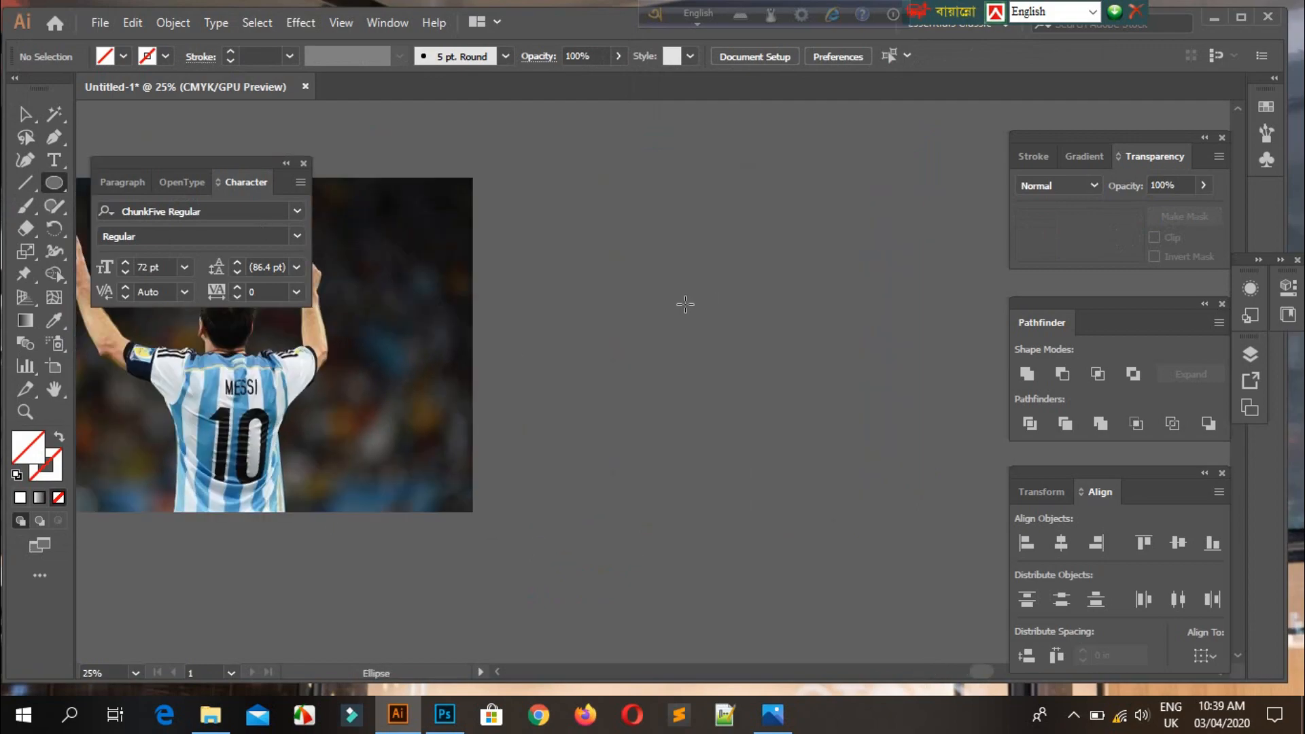
pyautogui.moveTo(777, 370); pyautogui.dragTo(832, 434)
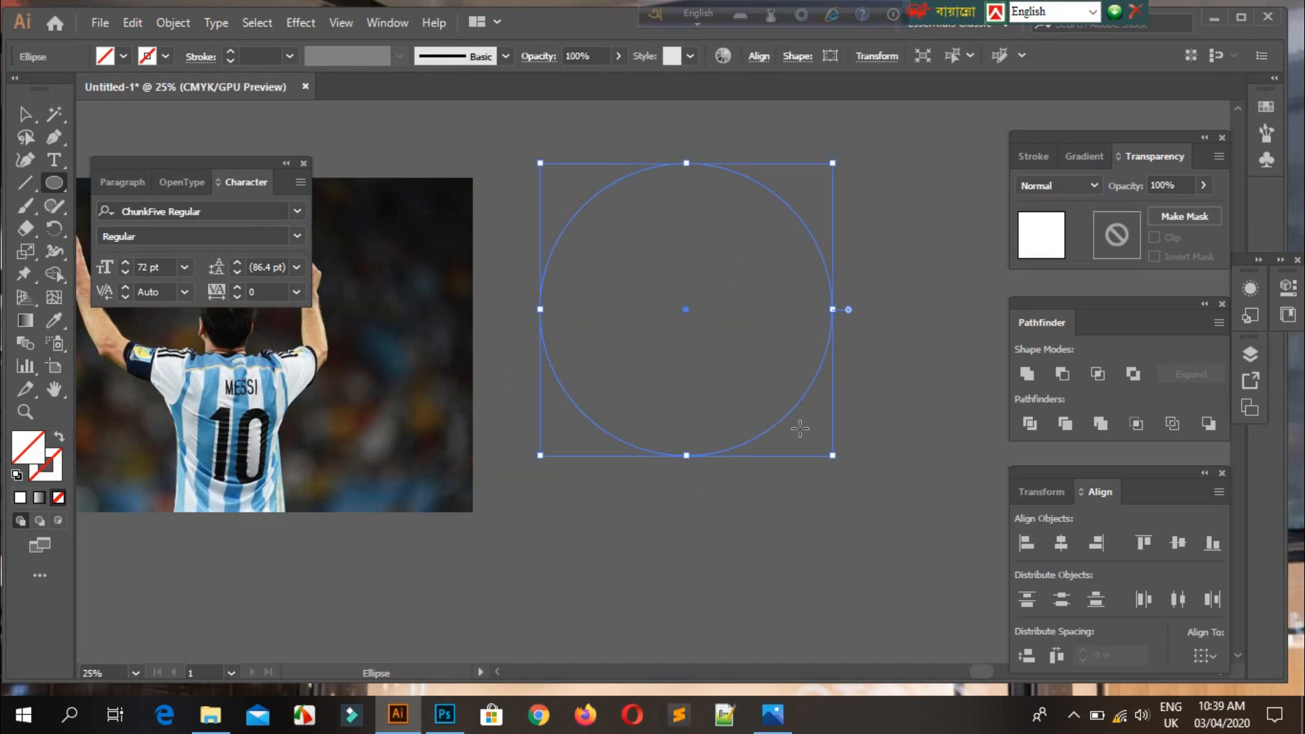
pyautogui.click(141, 58)
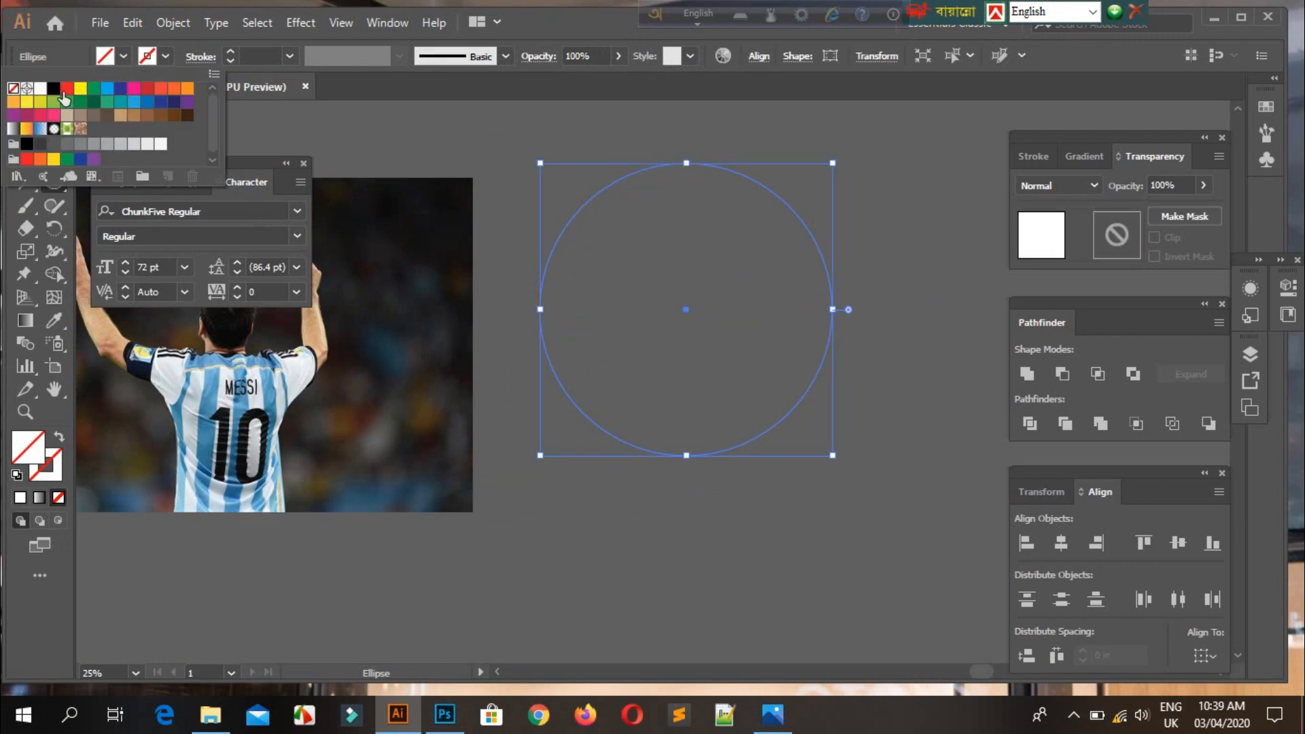
pyautogui.click(38, 92)
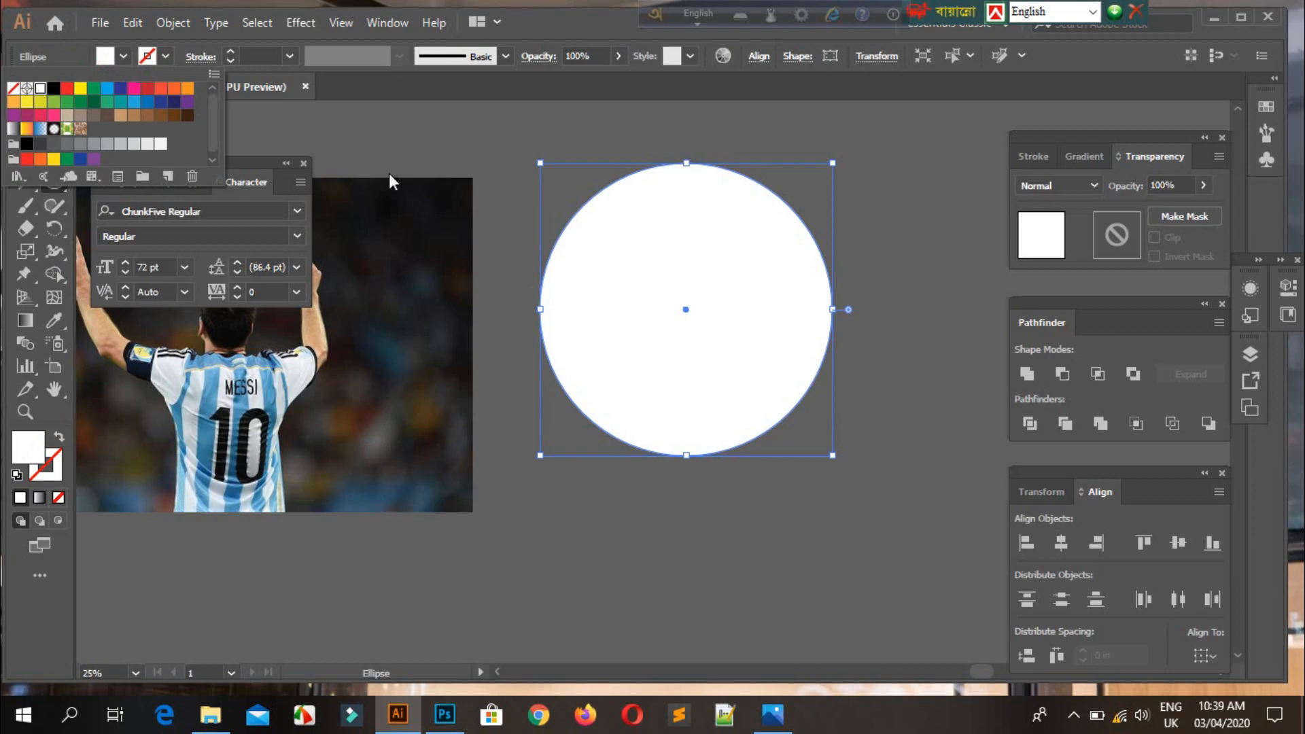
pyautogui.click(949, 188)
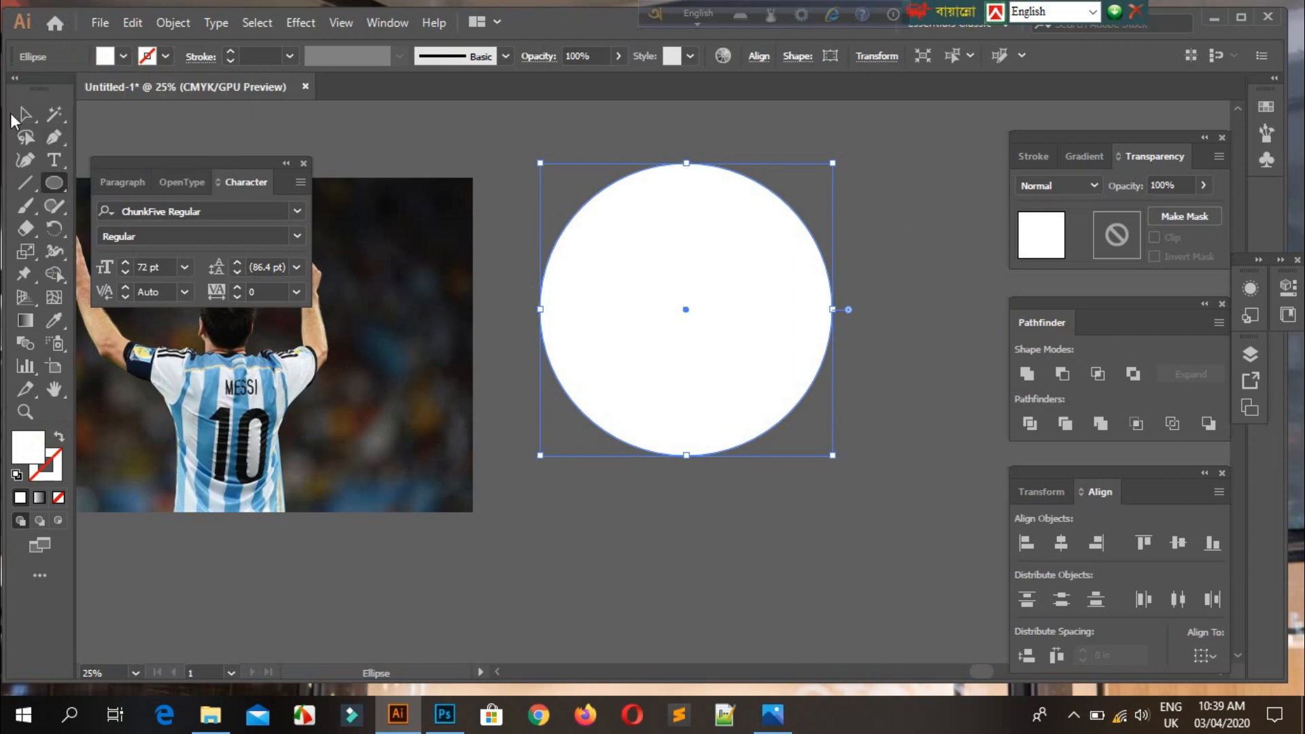
# Move the white circle over the player in the photo and lower its opacity to 57%.
pyautogui.click(25, 116)
pyautogui.click(888, 289)
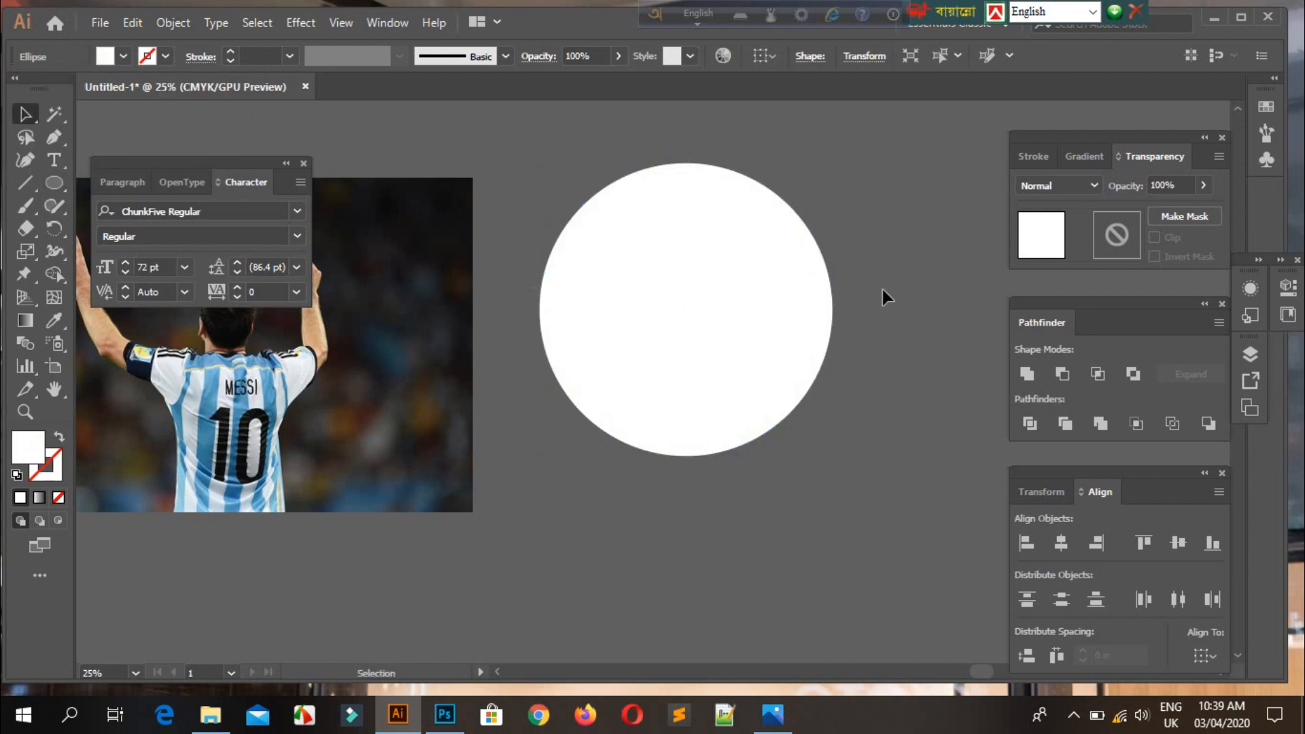
pyautogui.moveTo(720, 295); pyautogui.dragTo(579, 312)
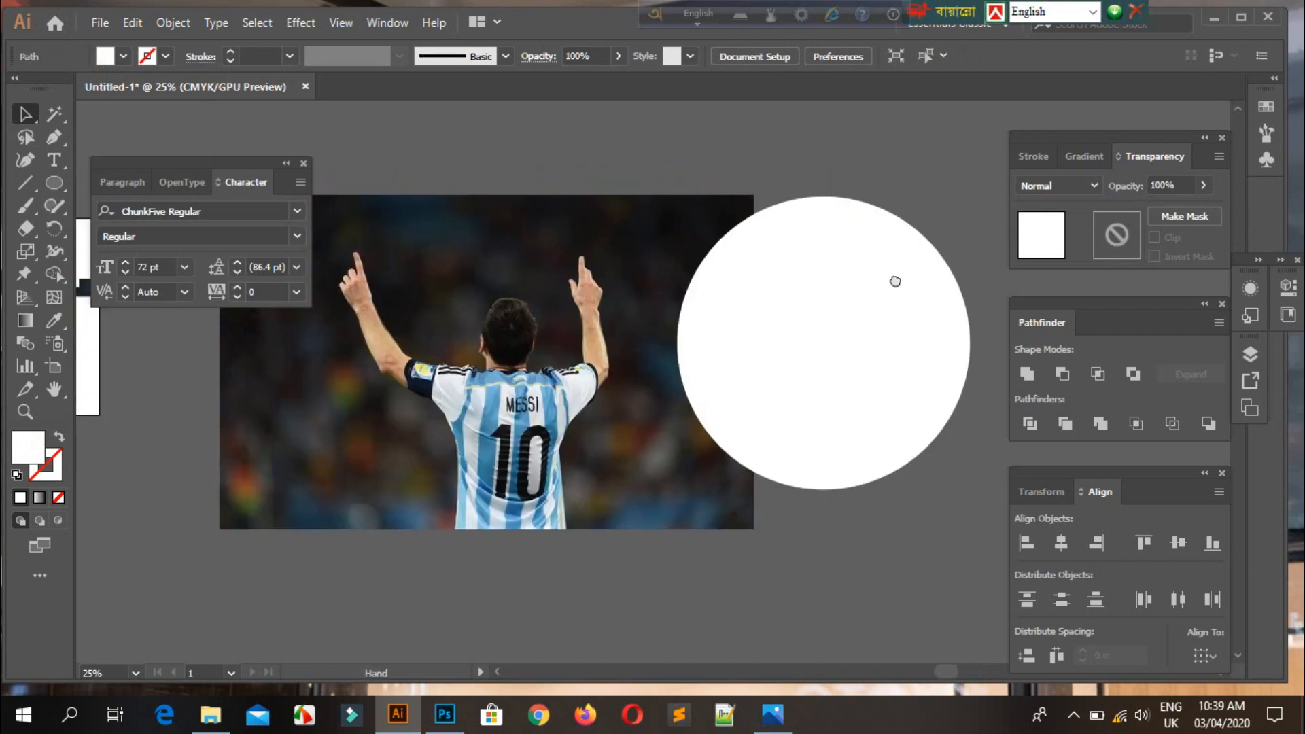
pyautogui.moveTo(900, 316); pyautogui.dragTo(539, 308)
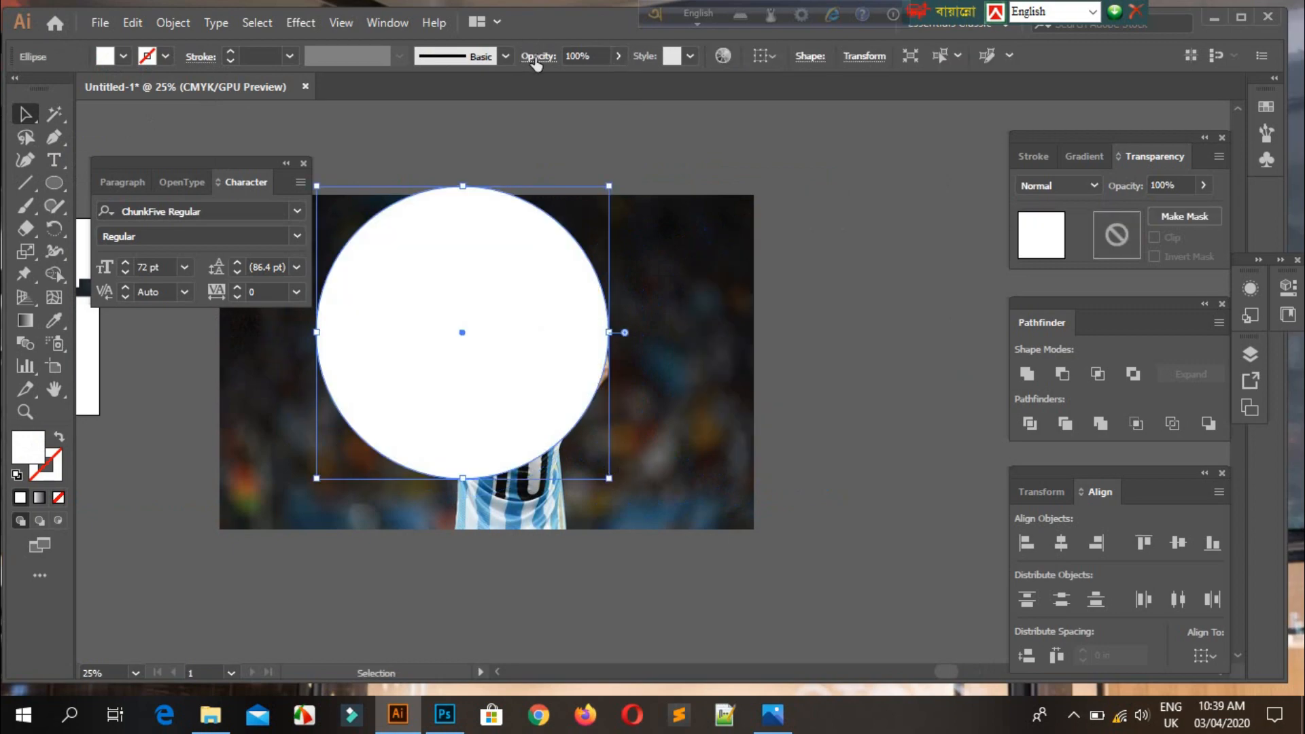
pyautogui.click(619, 56)
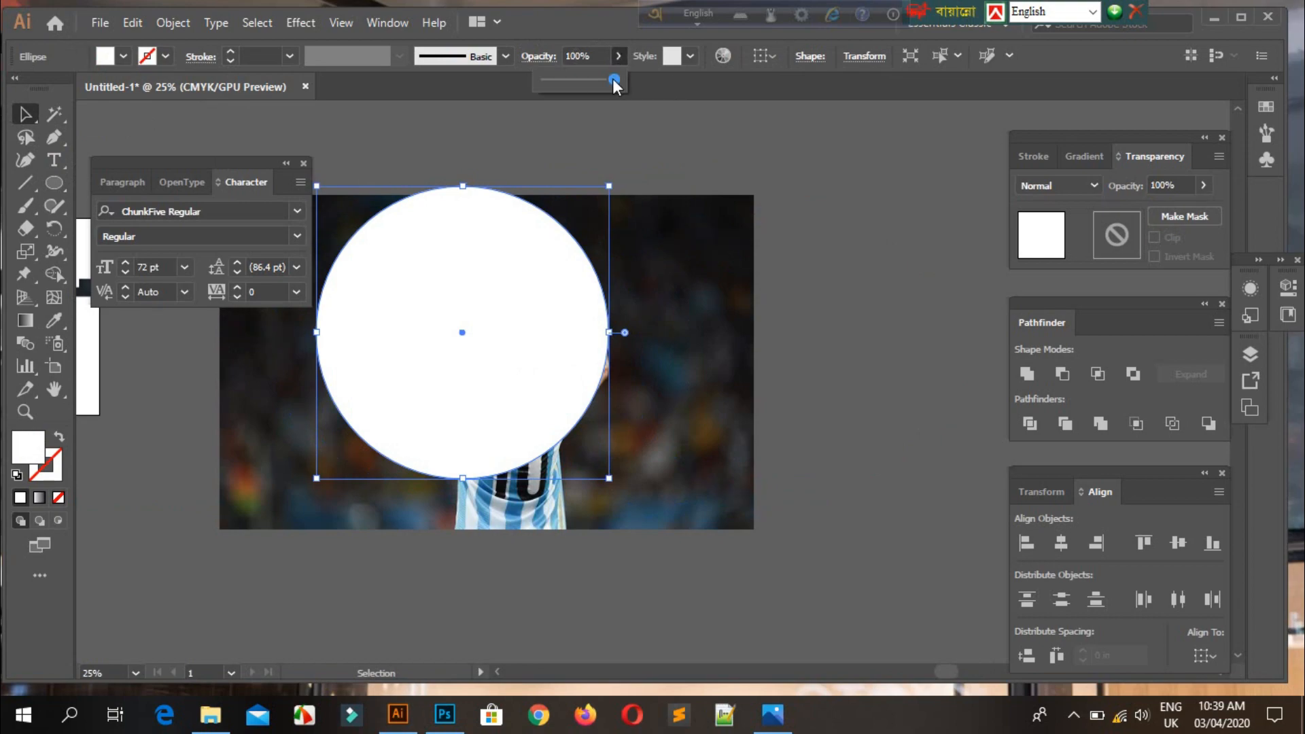
pyautogui.moveTo(579, 80); pyautogui.dragTo(583, 80)
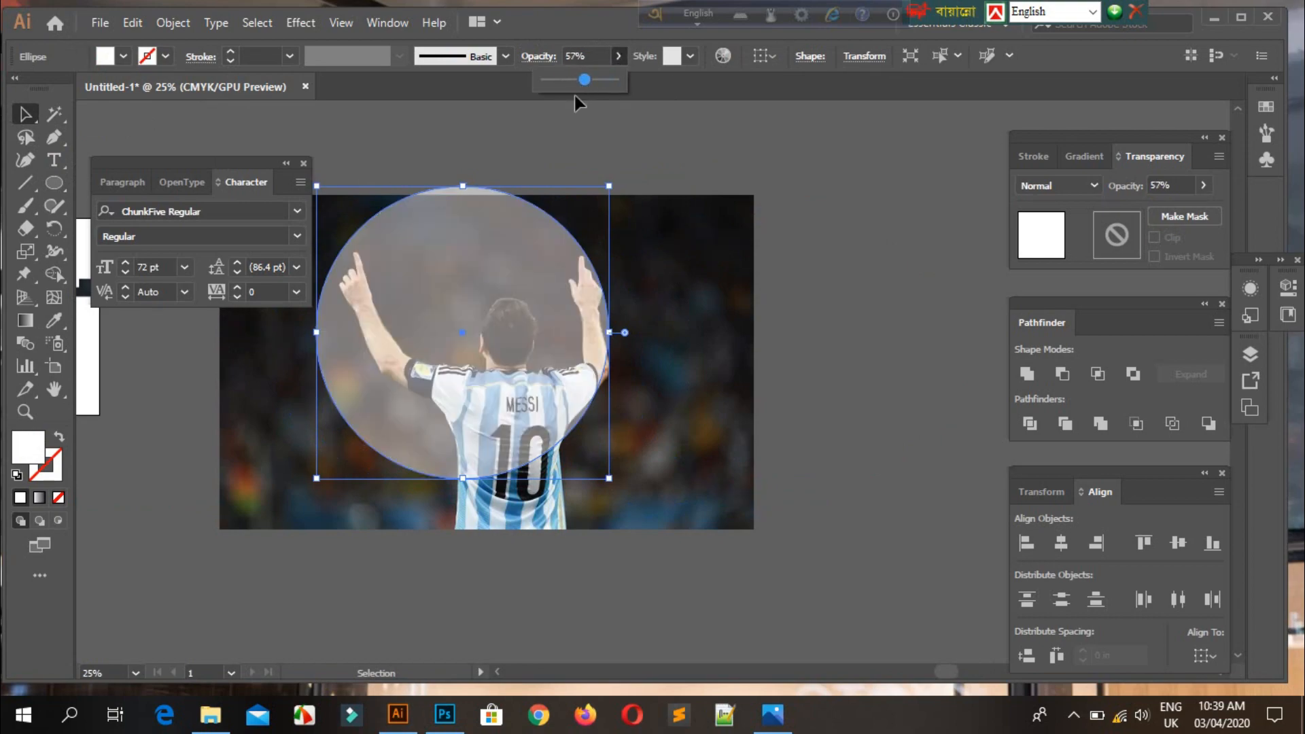
# Enlarge and position the translucent circle so it frames the player's raised arms and jersey within the photo's height, and deselect it.
pyautogui.moveTo(507, 328)
pyautogui.mouseDown()
pyautogui.moveTo(530, 341)
pyautogui.moveTo(512, 321)
pyautogui.mouseUp()
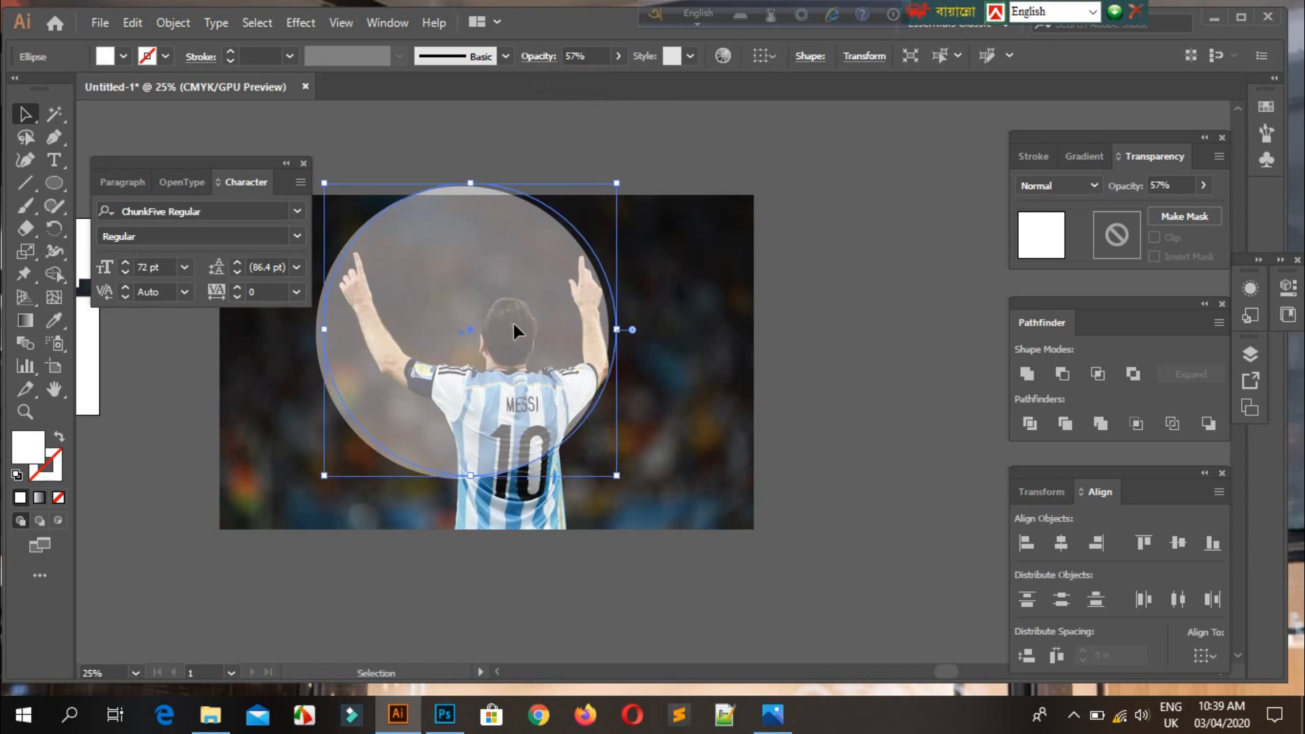
pyautogui.moveTo(617, 476); pyautogui.dragTo(641, 501)
pyautogui.moveTo(577, 380); pyautogui.dragTo(581, 413)
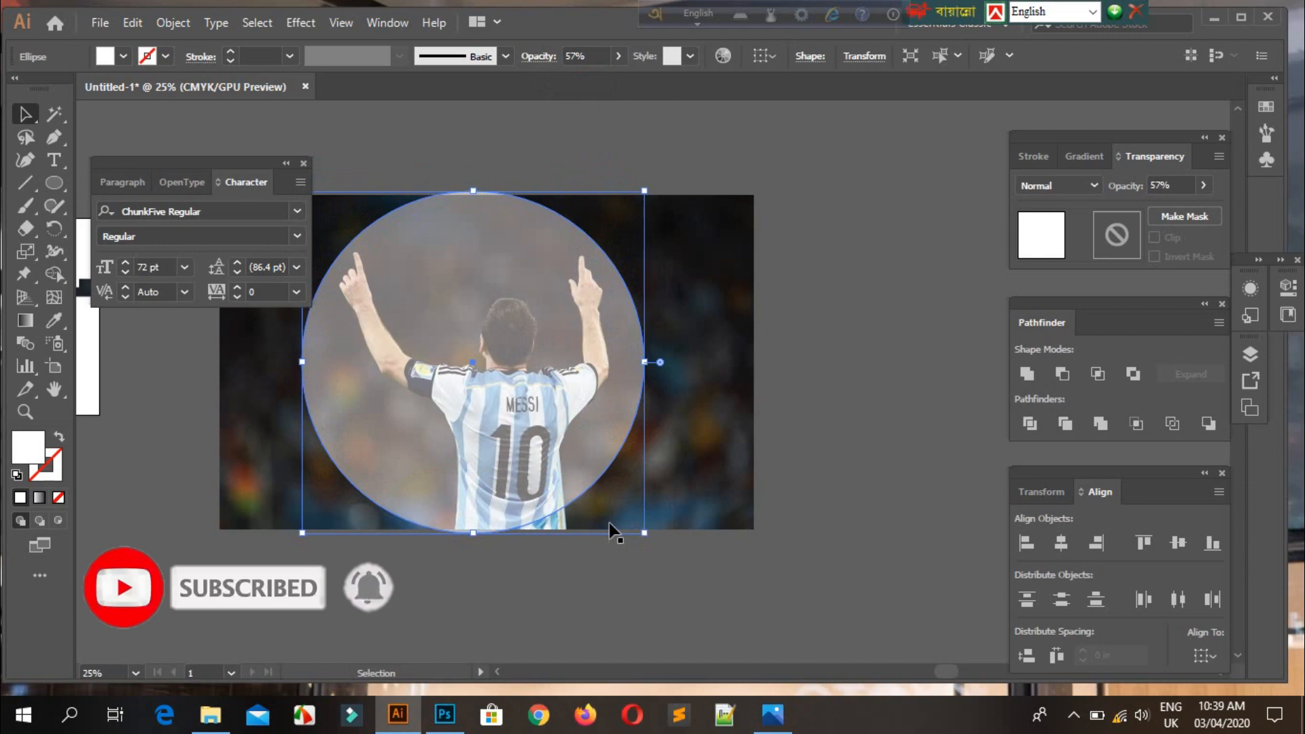
pyautogui.moveTo(648, 536); pyautogui.dragTo(640, 526)
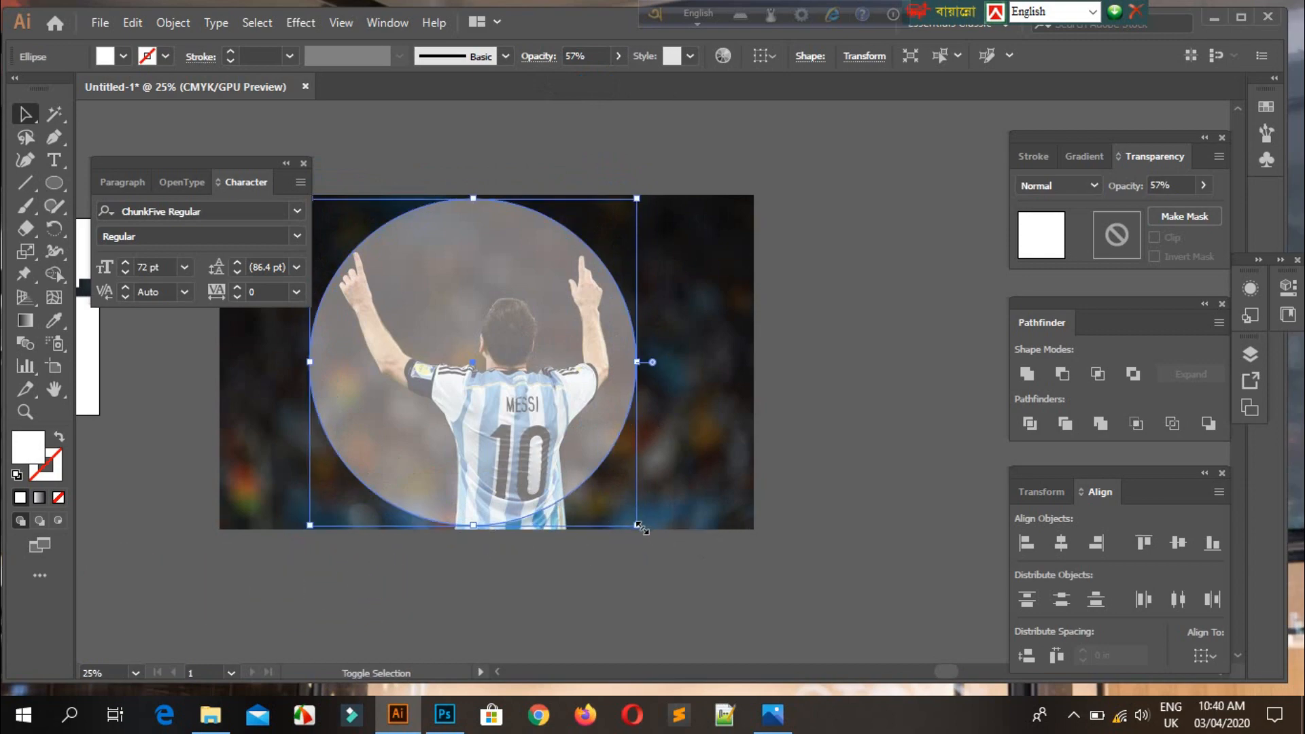
pyautogui.moveTo(572, 431)
pyautogui.mouseDown()
pyautogui.moveTo(564, 421)
pyautogui.moveTo(565, 434)
pyautogui.mouseUp()
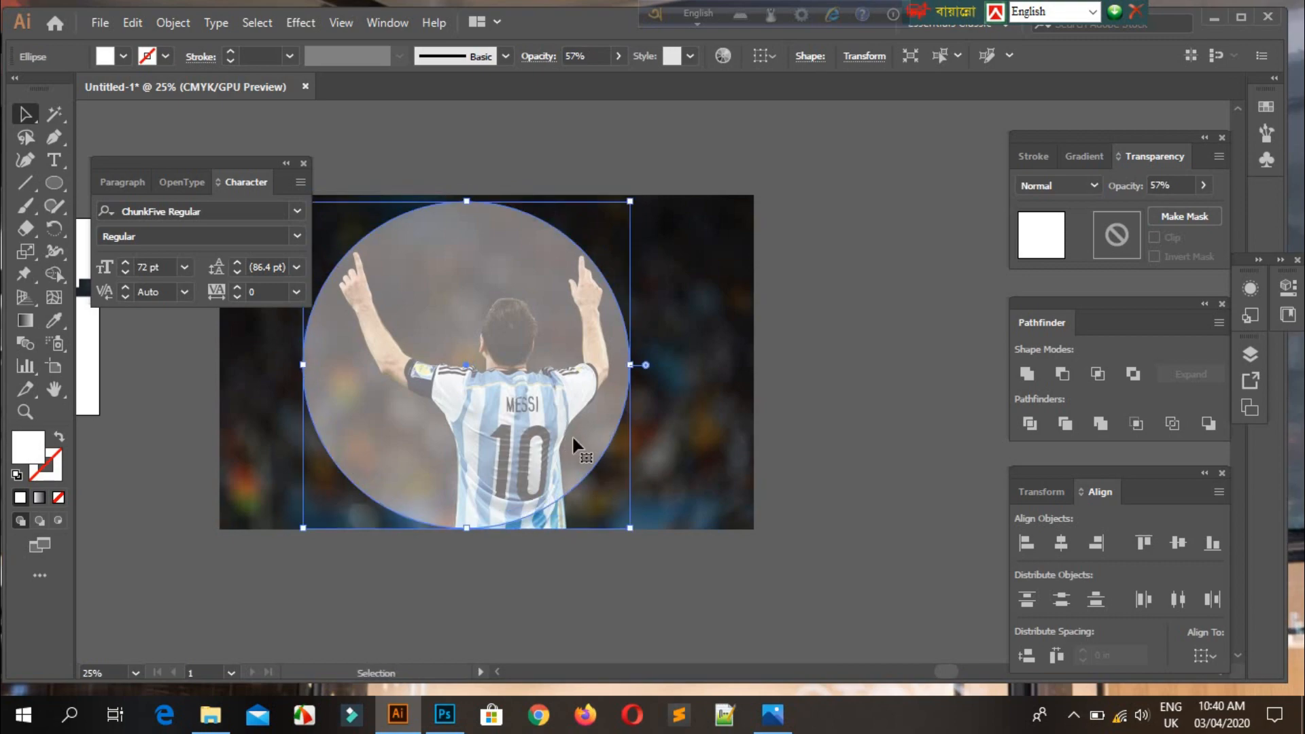
pyautogui.rightClick(492, 324)
pyautogui.click(834, 324)
pyautogui.click(835, 328)
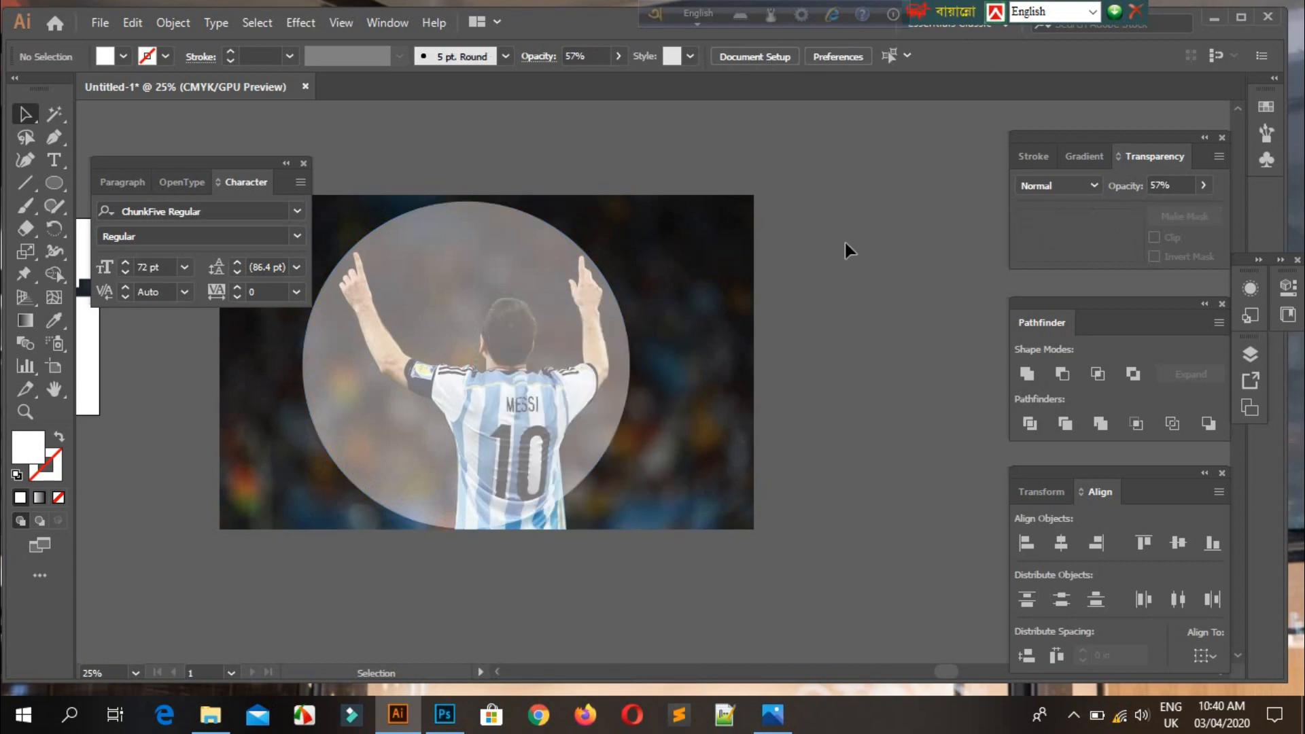
# Make a clipping mask from the circle and the photo so the picture is cropped to a round shape.
pyautogui.hotkey('ctrl', 'a')
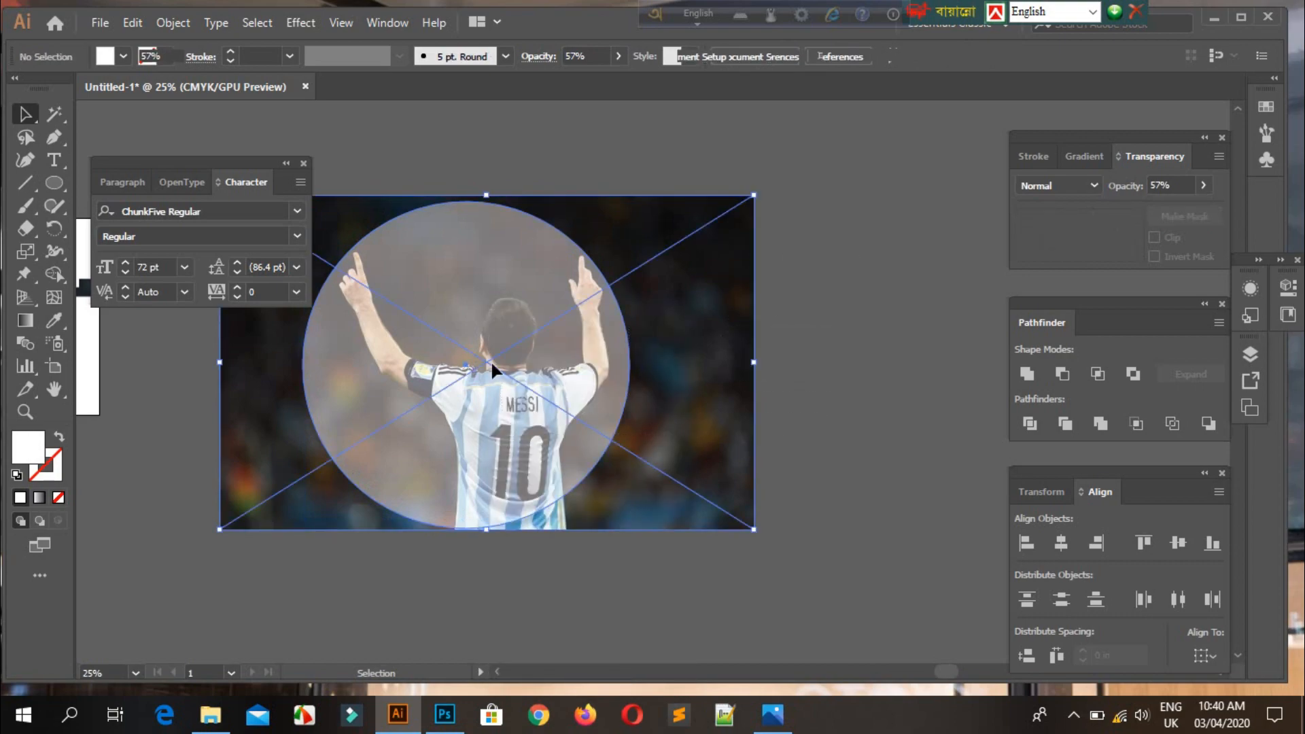
pyautogui.rightClick(478, 280)
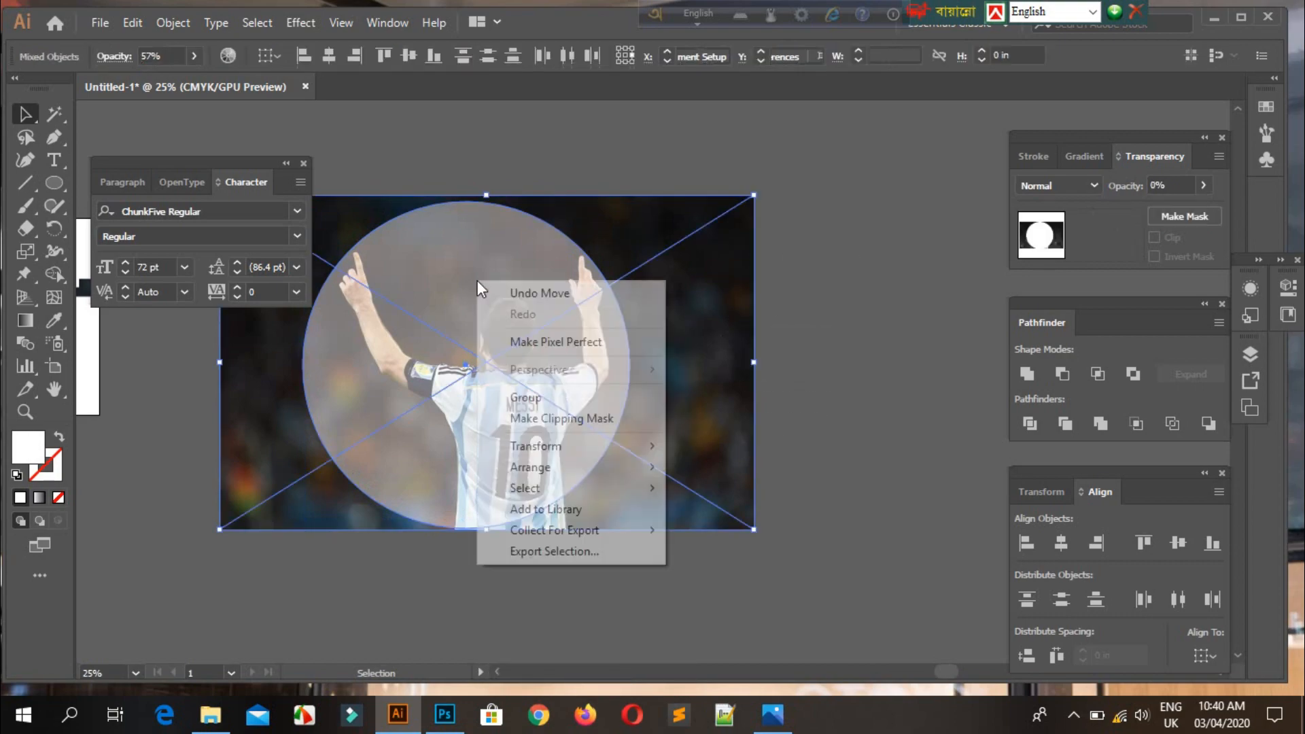
pyautogui.click(546, 419)
pyautogui.click(737, 352)
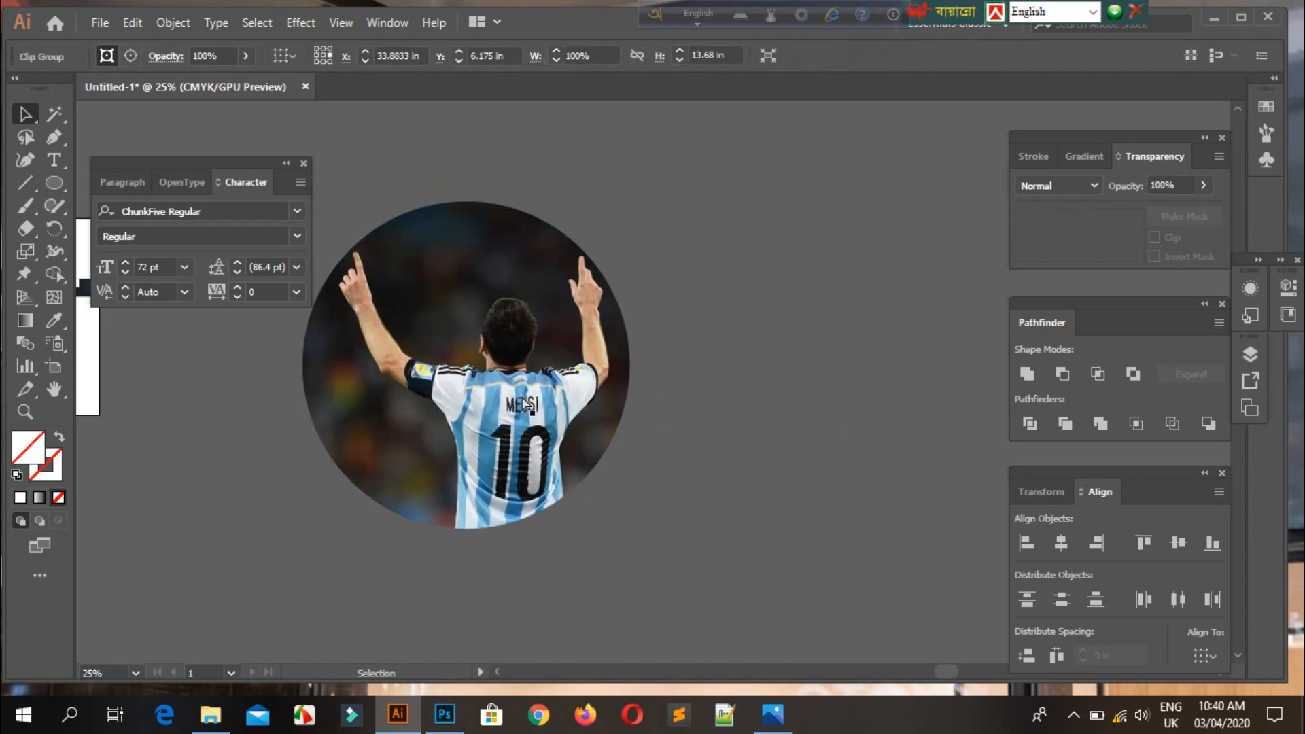
# Move the clipped LIONEL MESSI text off the artboard to just below the circular photo.
pyautogui.hotkey('ctrl', '-')
pyautogui.moveTo(682, 416); pyautogui.dragTo(643, 431)
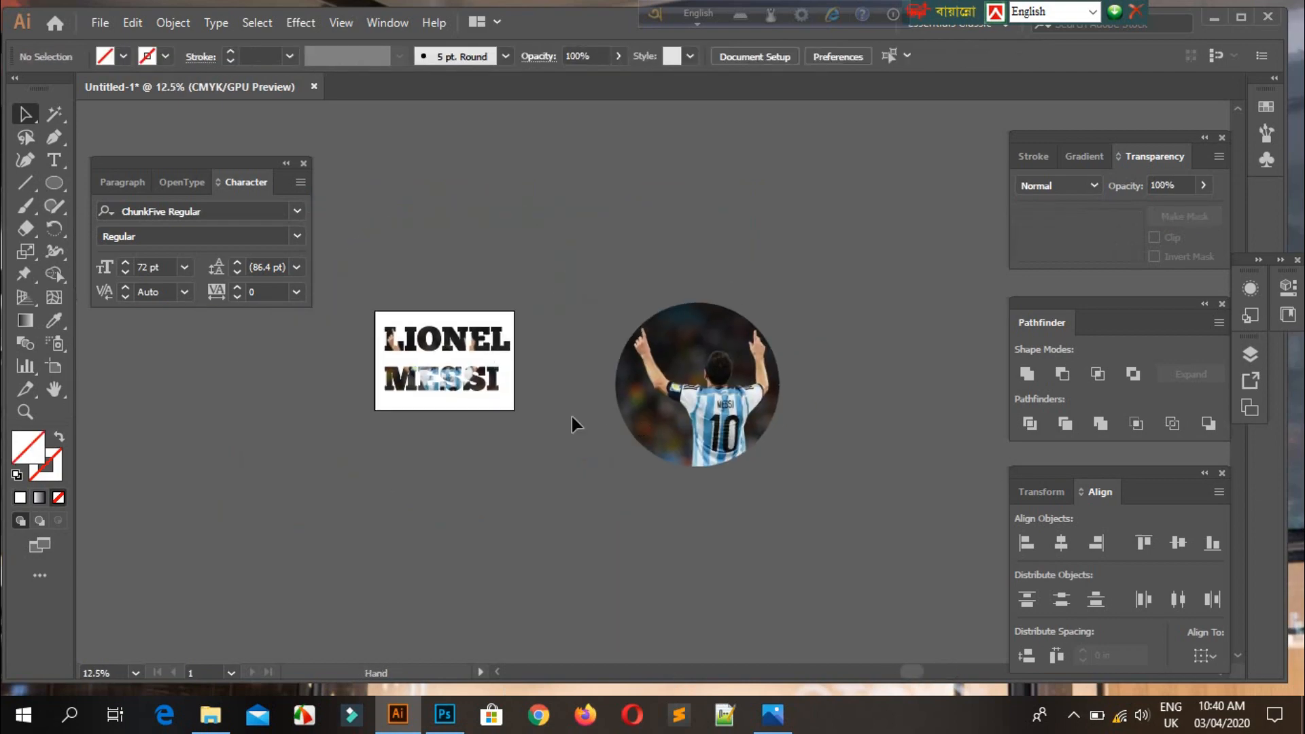
pyautogui.moveTo(488, 345); pyautogui.dragTo(744, 491)
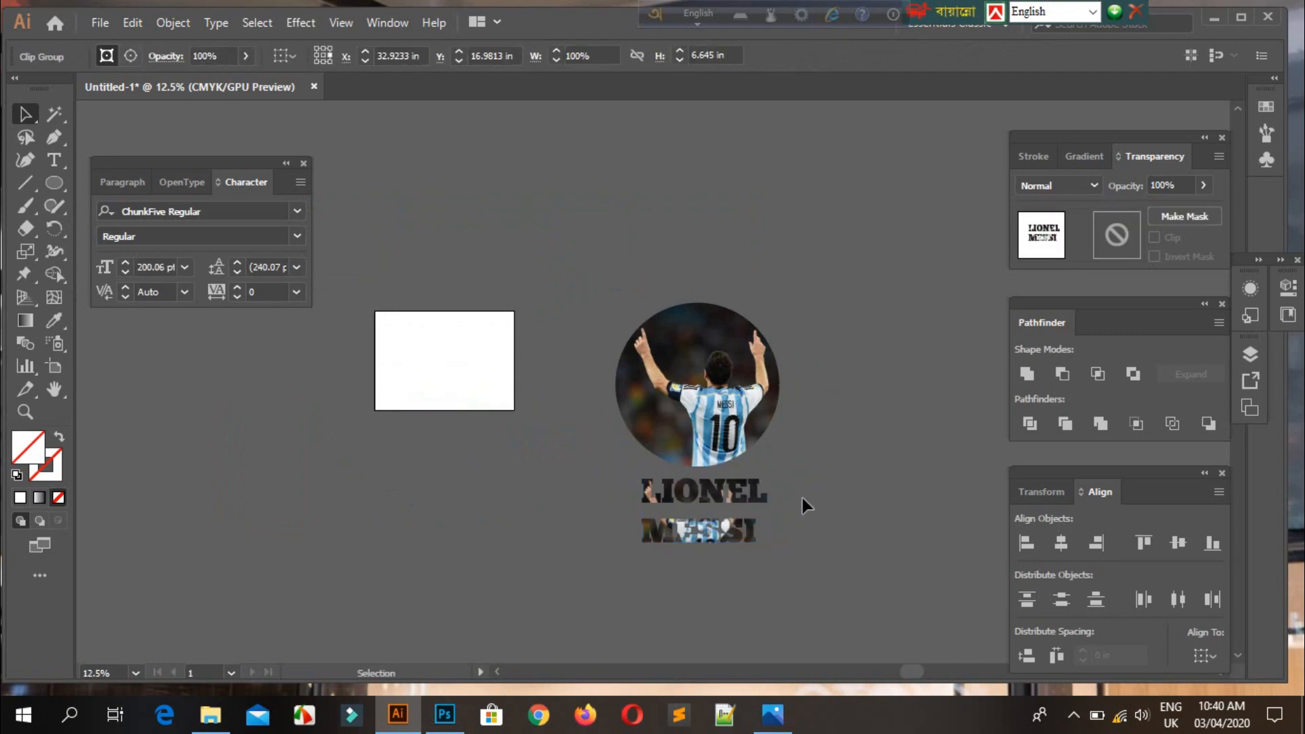
pyautogui.click(802, 498)
pyautogui.click(761, 529)
# Scale the clipped LIONEL MESSI text up from its centre to about 229 pt, about 12.1 in wide, and deselect it.
pyautogui.moveTo(543, 360); pyautogui.dragTo(804, 621)
pyautogui.click(644, 408)
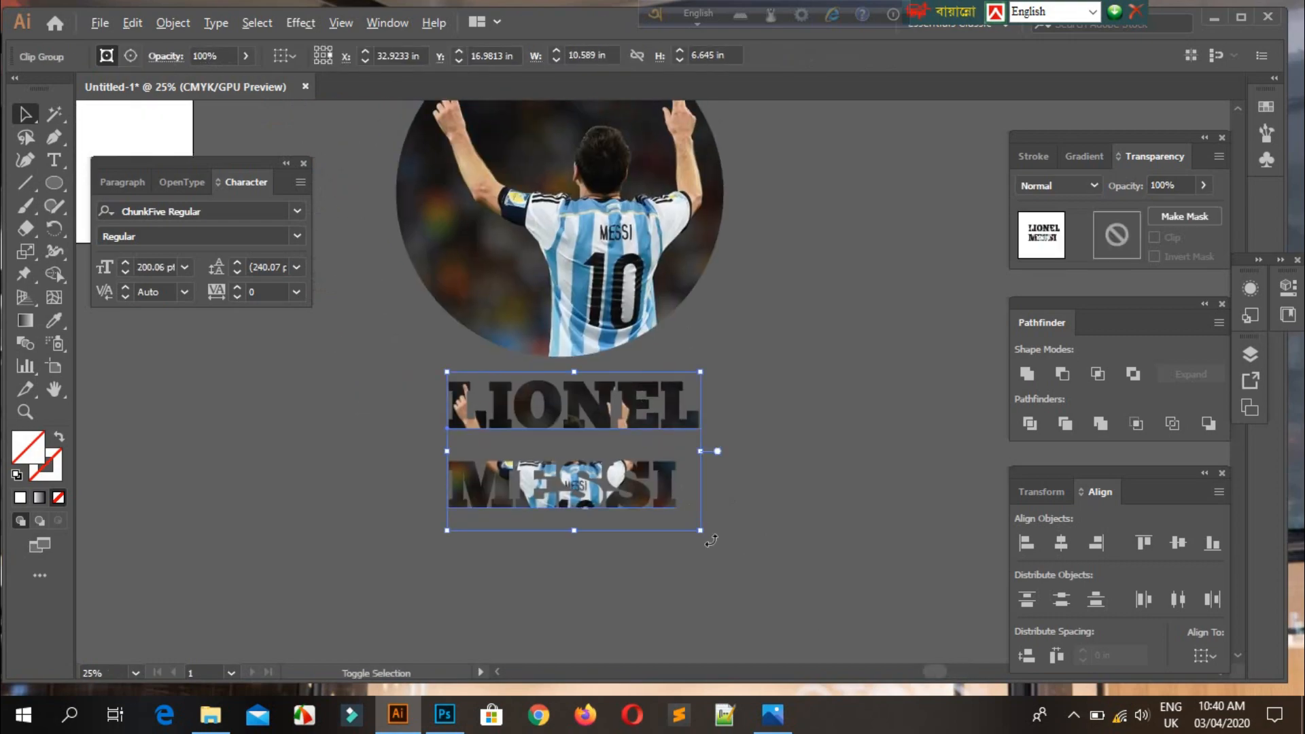
pyautogui.moveTo(705, 535); pyautogui.dragTo(722, 546)
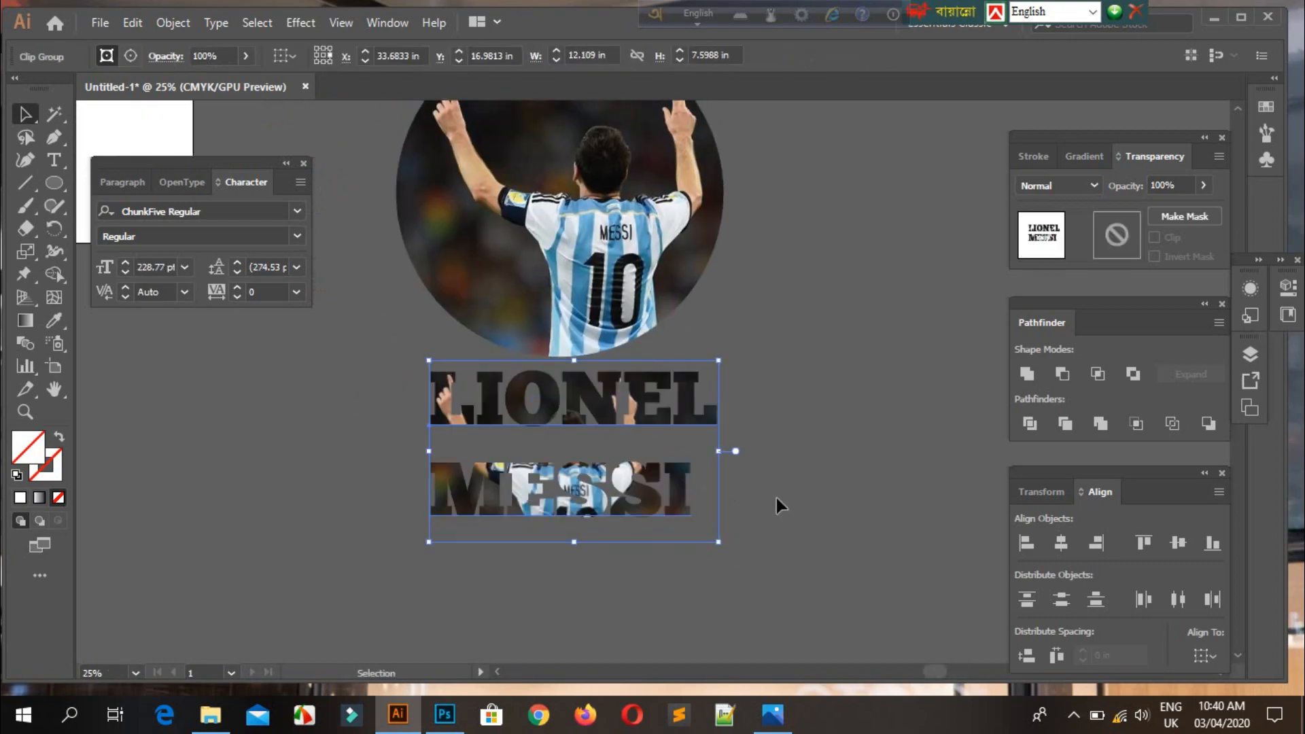
pyautogui.click(804, 461)
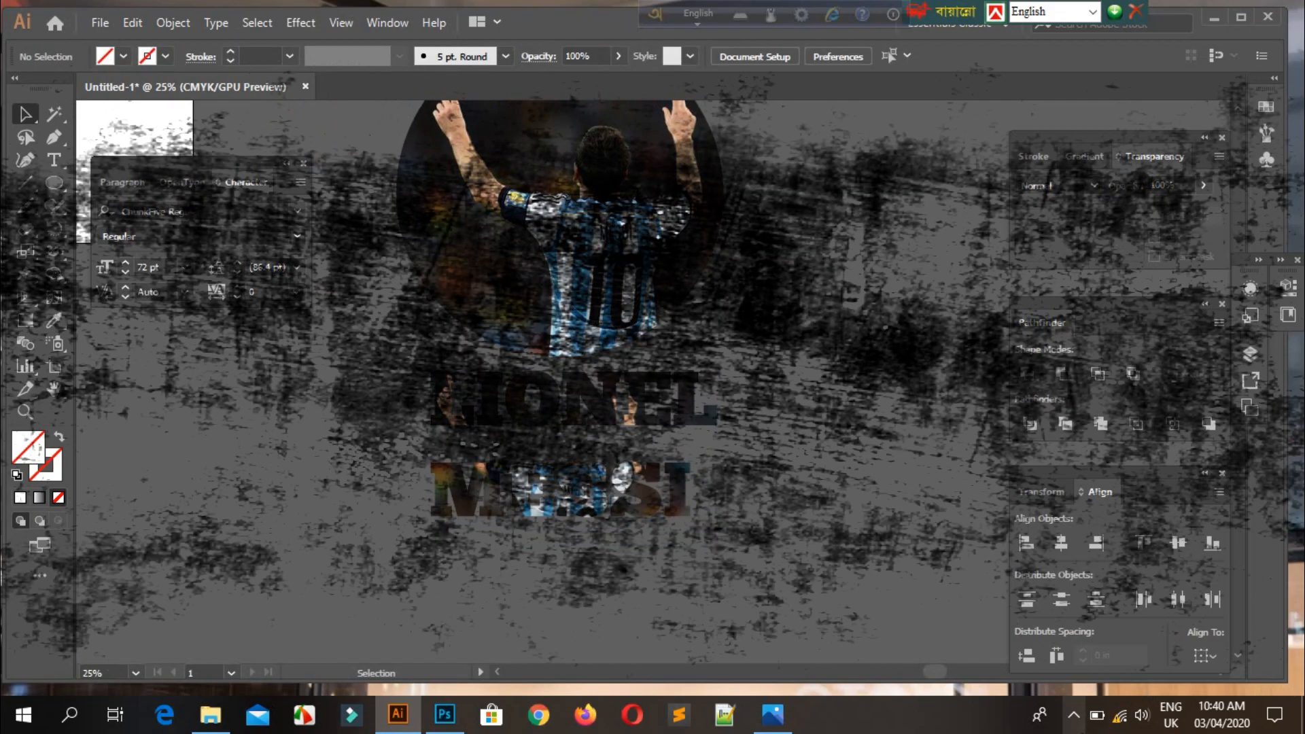